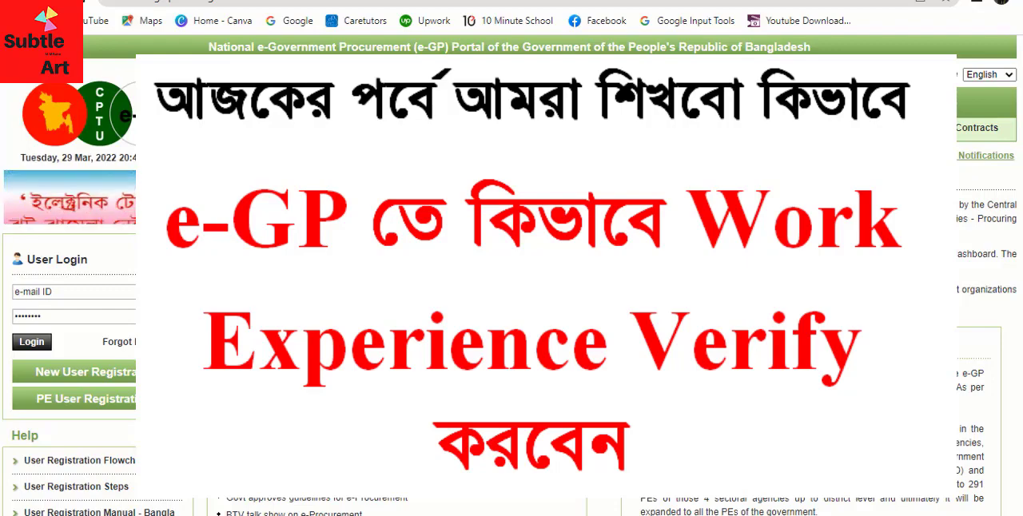
- Log in to the e-GP portal with the procuring entity officer's e-mail ID and account password
{"action": "left_click", "coordinate": [124, 290]}
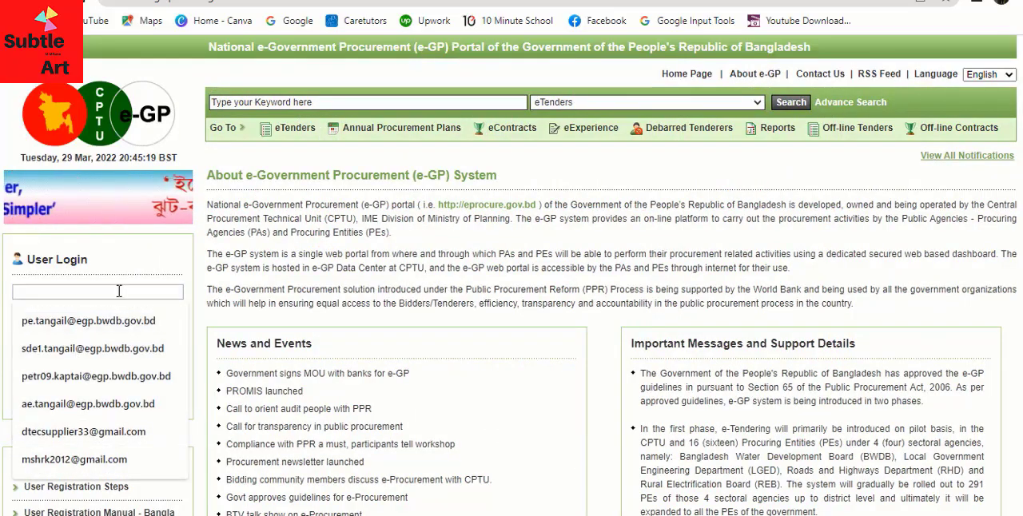
{"action": "left_click", "coordinate": [111, 381]}
{"action": "left_click", "coordinate": [92, 318]}
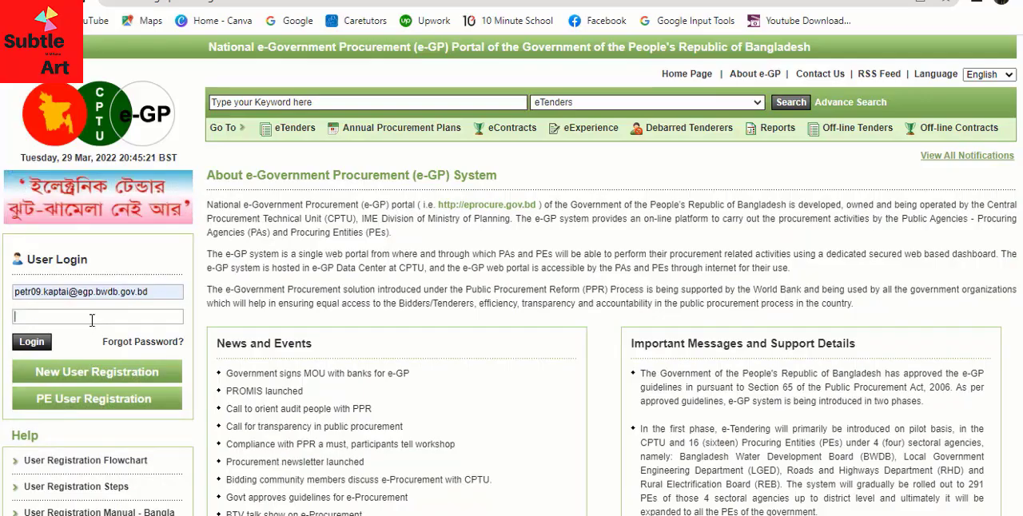
{"action": "type", "text": "••••••"}
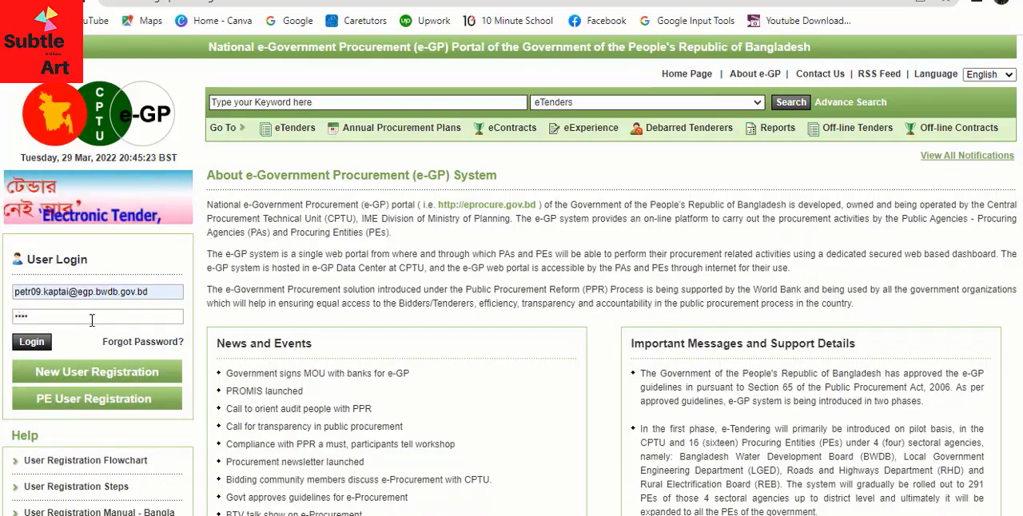
{"action": "type", "text": "••"}
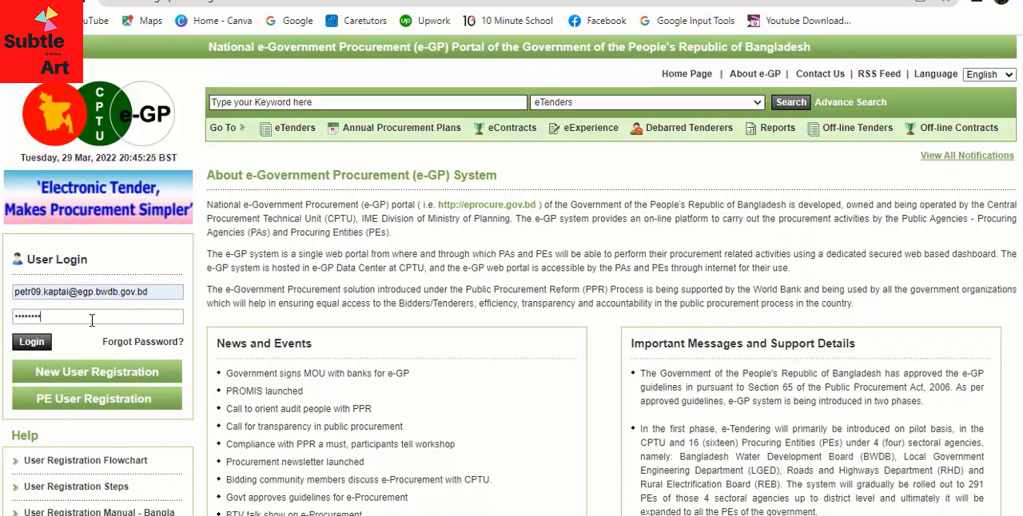
{"action": "key", "text": "Return"}
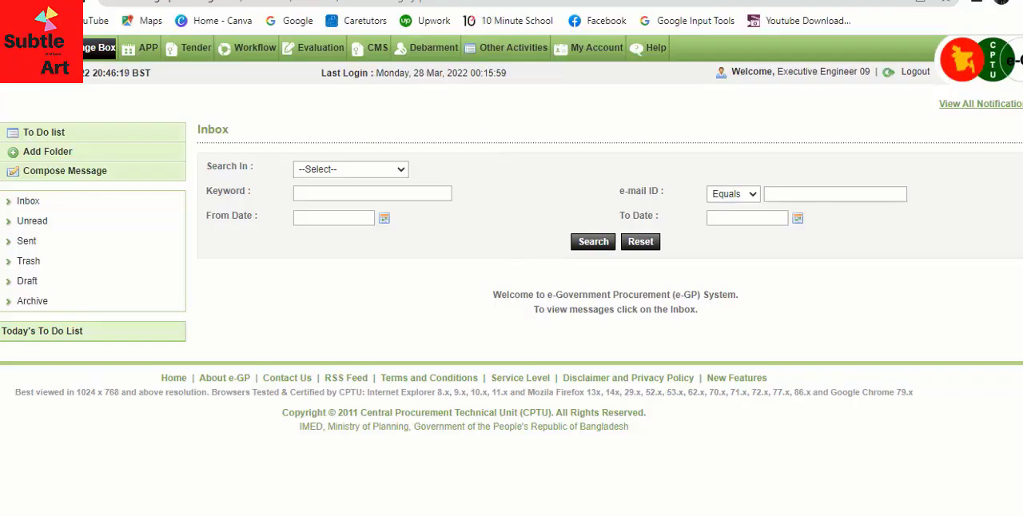
- Open the Process Work Experience page among the certificate-issuing activities
{"action": "mouse_move", "coordinate": [337, 56]}
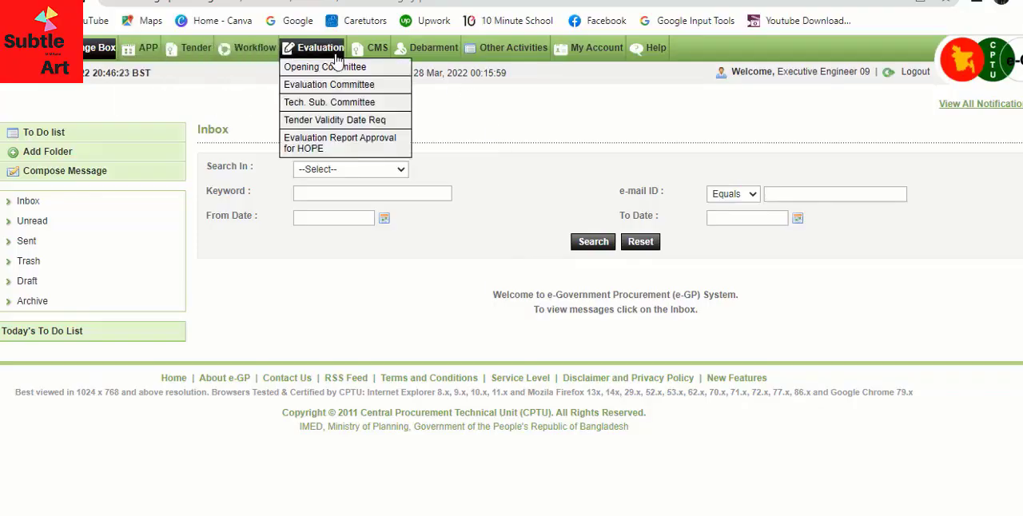
{"action": "mouse_move", "coordinate": [672, 56]}
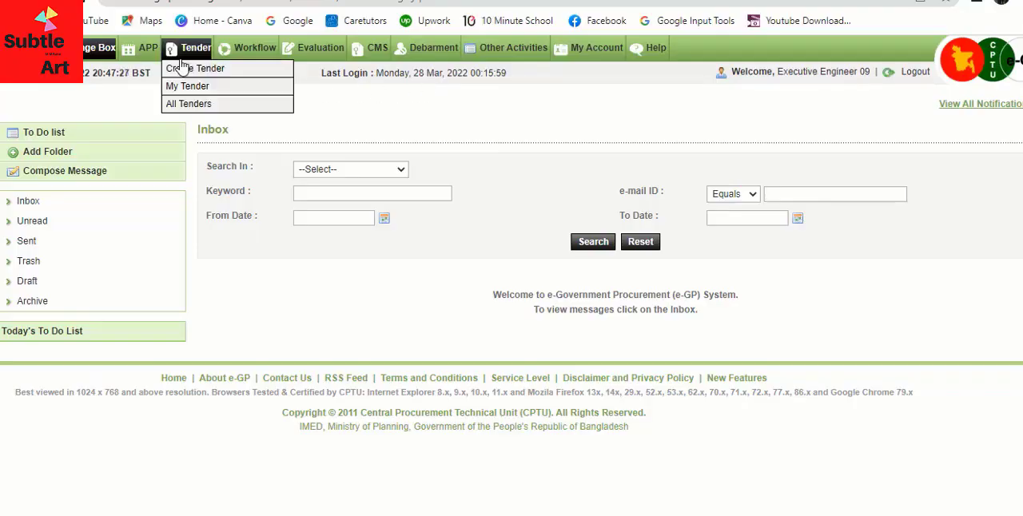
{"action": "mouse_move", "coordinate": [279, 54]}
{"action": "mouse_move", "coordinate": [484, 54]}
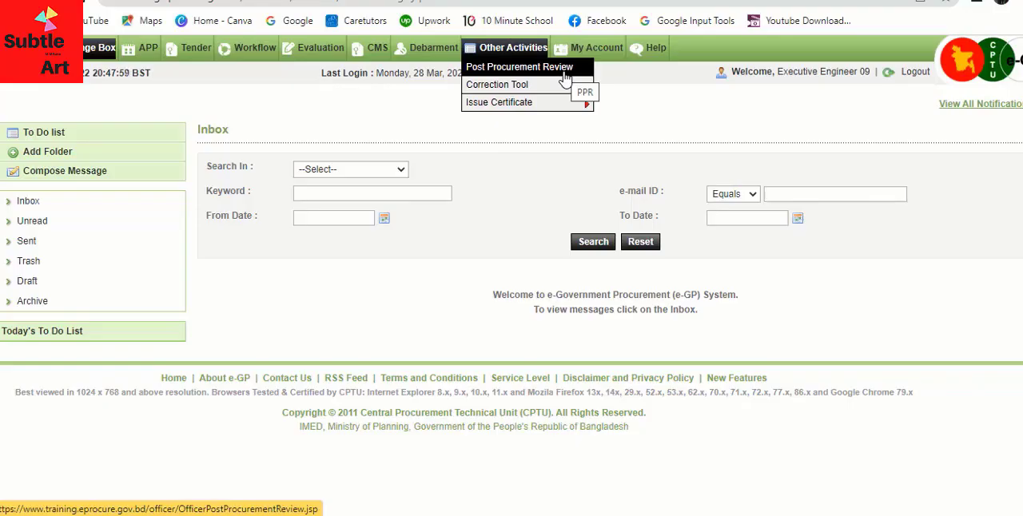
{"action": "mouse_move", "coordinate": [566, 87]}
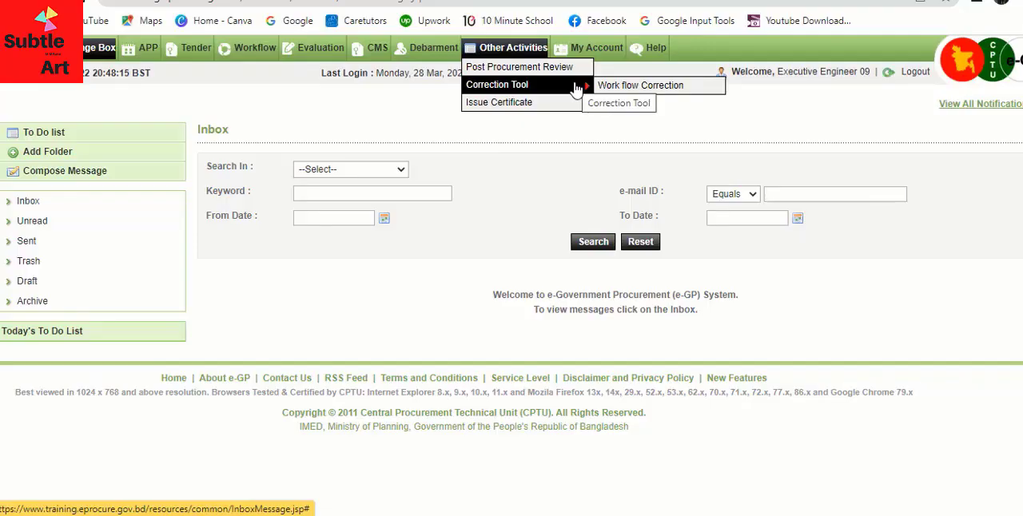
{"action": "mouse_move", "coordinate": [568, 104]}
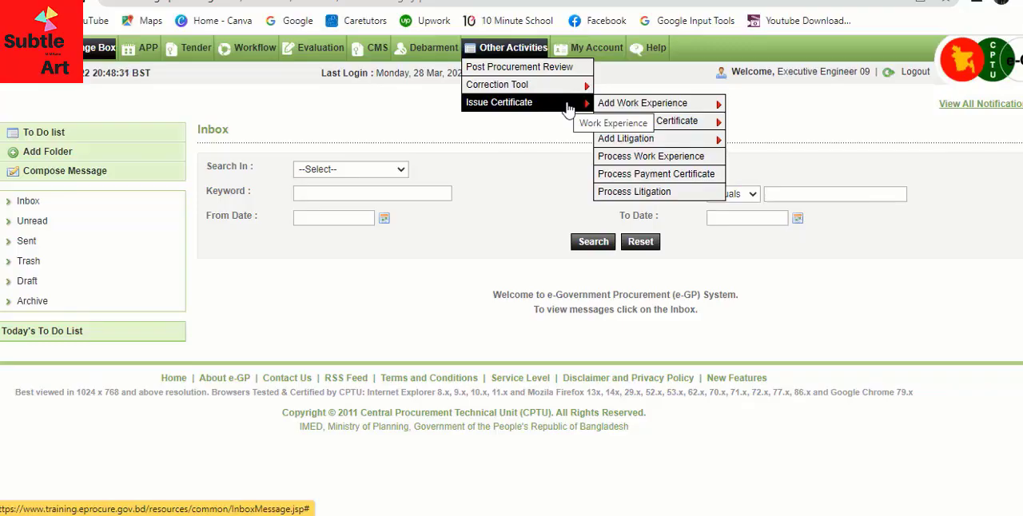
{"action": "mouse_move", "coordinate": [684, 107]}
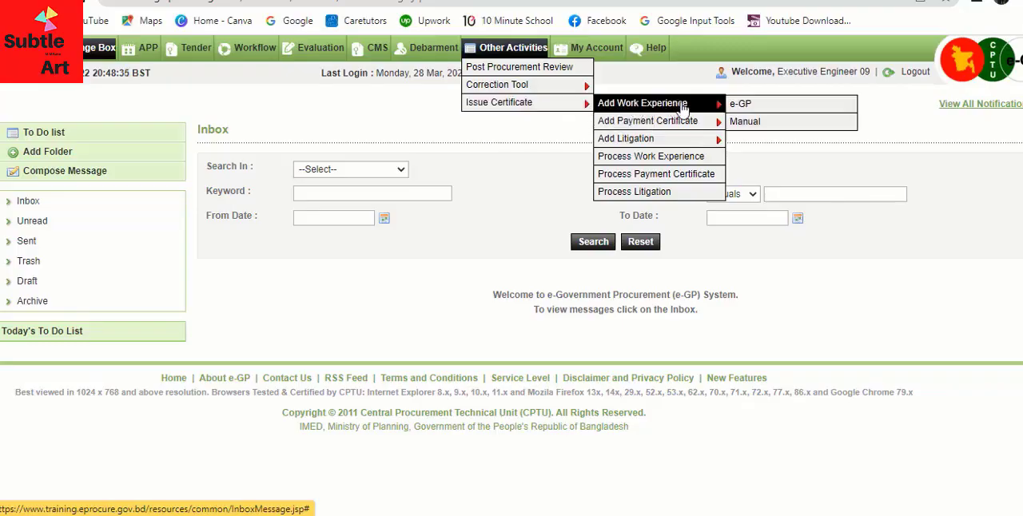
{"action": "mouse_move", "coordinate": [688, 125]}
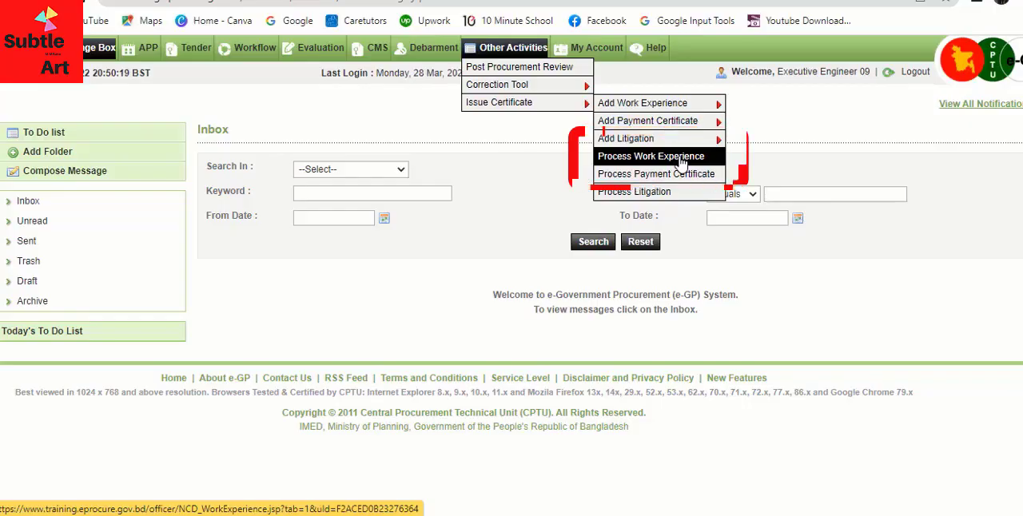
{"action": "left_click", "coordinate": [681, 163]}
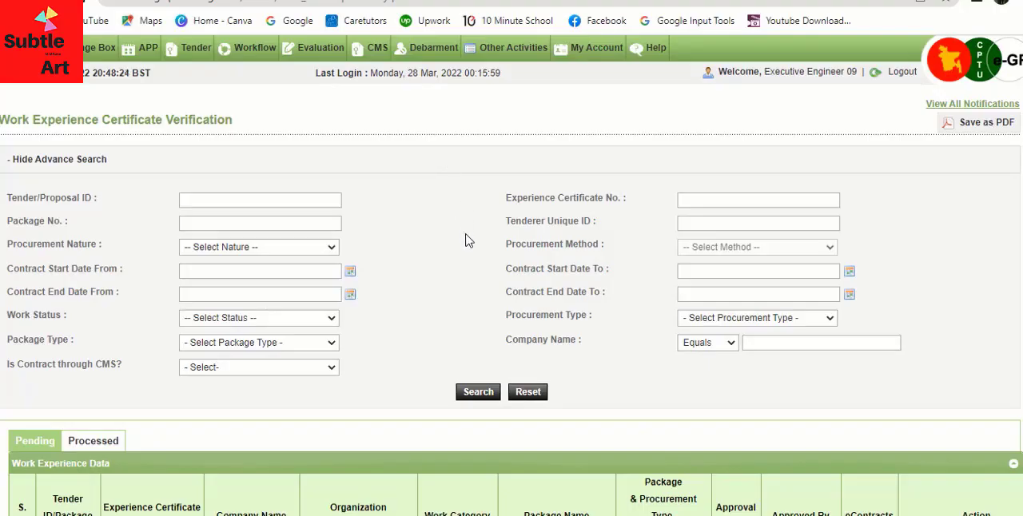
{"action": "scroll", "coordinate": [470, 238], "scroll_direction": "down", "scroll_amount": 1}
{"action": "scroll", "coordinate": [156, 140], "scroll_direction": "up", "scroll_amount": 1}
{"action": "type", "text": "4564"}
{"action": "key", "text": "BackSpace"}
{"action": "key", "text": "BackSpace"}
{"action": "key", "text": "BackSpace"}
- Examine the pending work experience entry's company name, package name and approval status
{"action": "scroll", "coordinate": [386, 271], "scroll_direction": "down", "scroll_amount": 1}
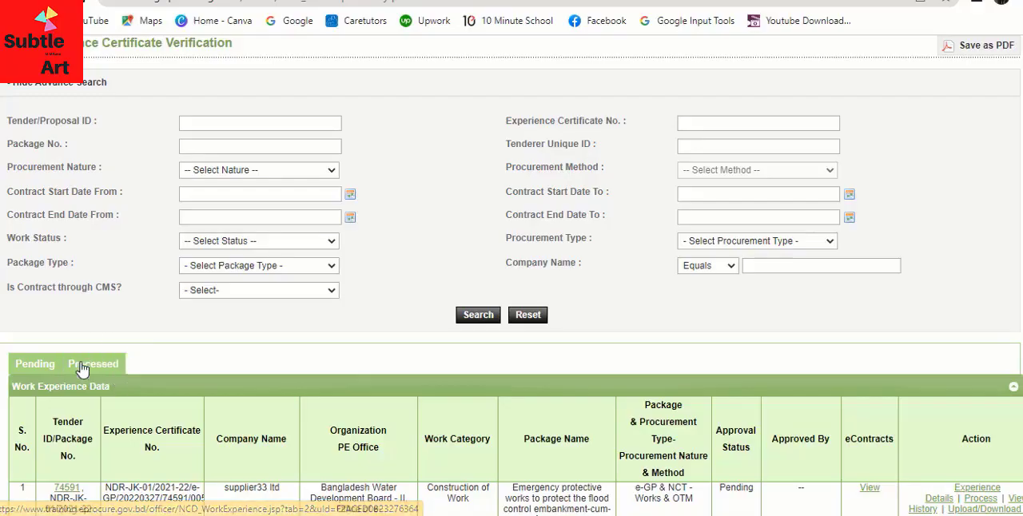
{"action": "scroll", "coordinate": [116, 340], "scroll_direction": "down", "scroll_amount": 3}
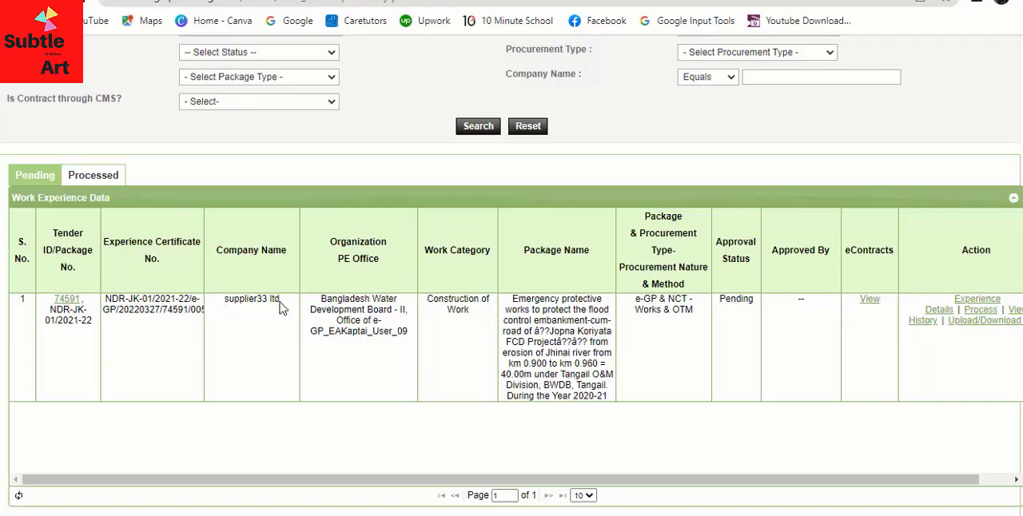
{"action": "left_click_drag", "start_coordinate": [280, 301], "coordinate": [224, 309]}
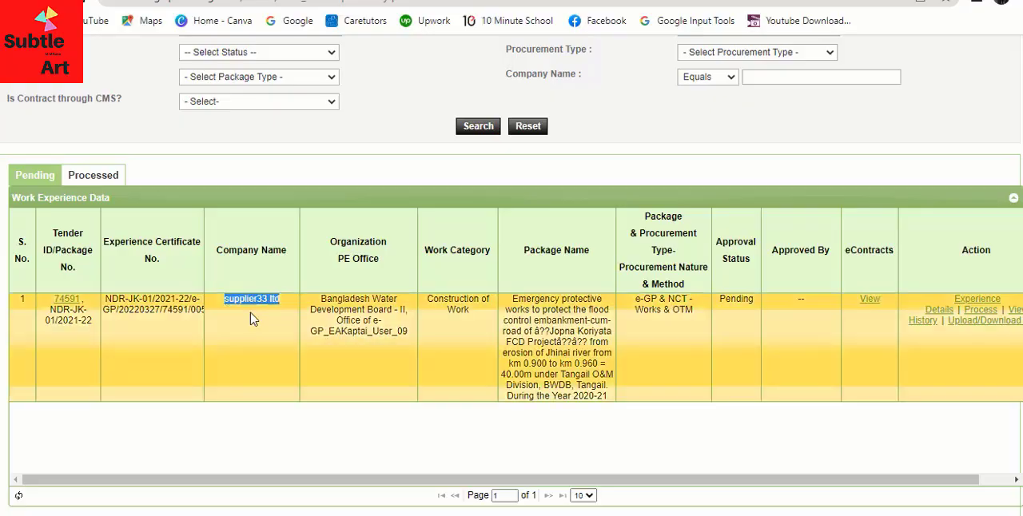
{"action": "left_click", "coordinate": [248, 333]}
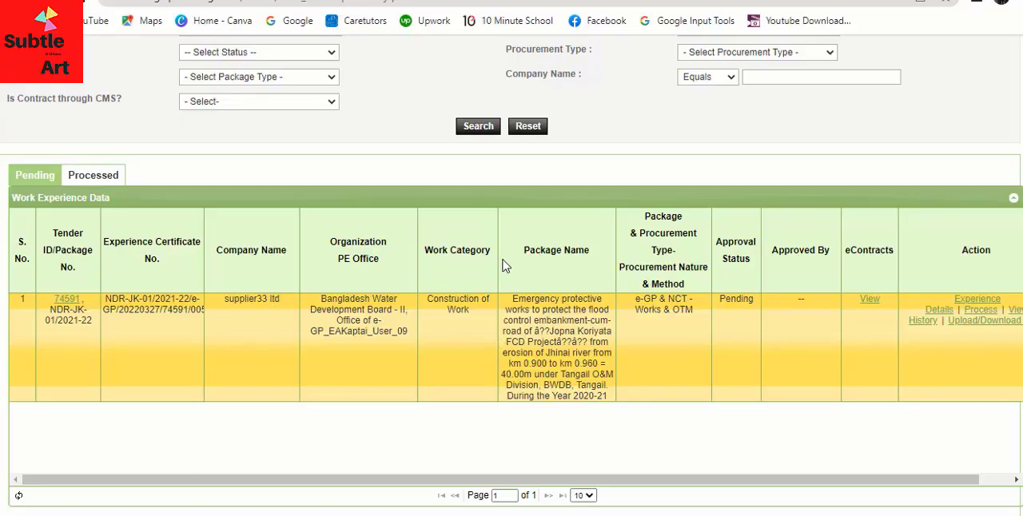
{"action": "left_click_drag", "start_coordinate": [512, 299], "coordinate": [610, 398]}
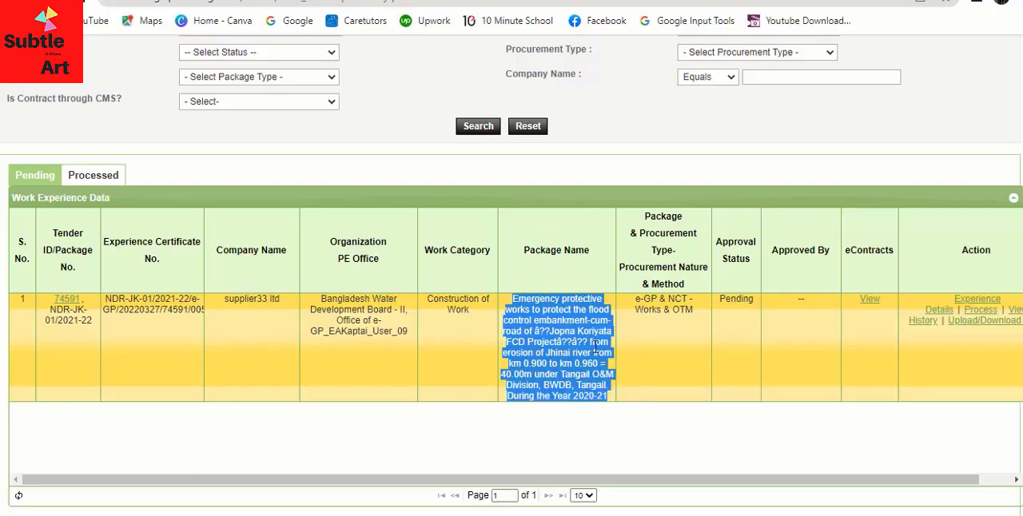
{"action": "left_click", "coordinate": [669, 370]}
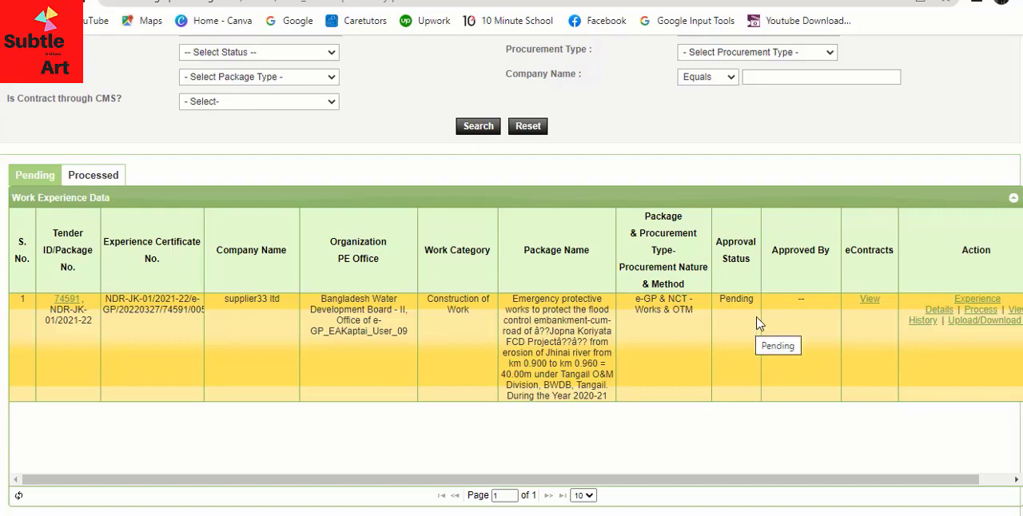
{"action": "left_click_drag", "start_coordinate": [755, 302], "coordinate": [720, 301]}
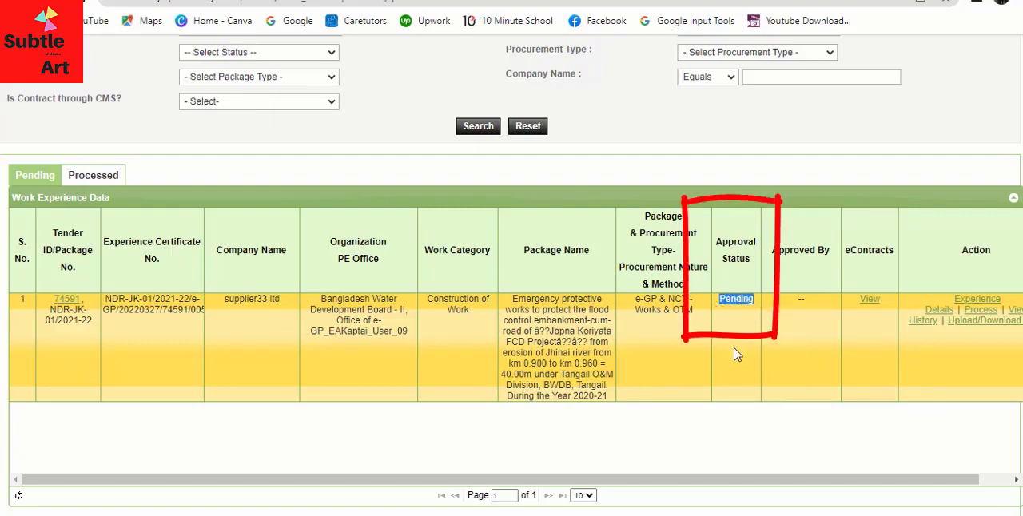
{"action": "left_click", "coordinate": [805, 365]}
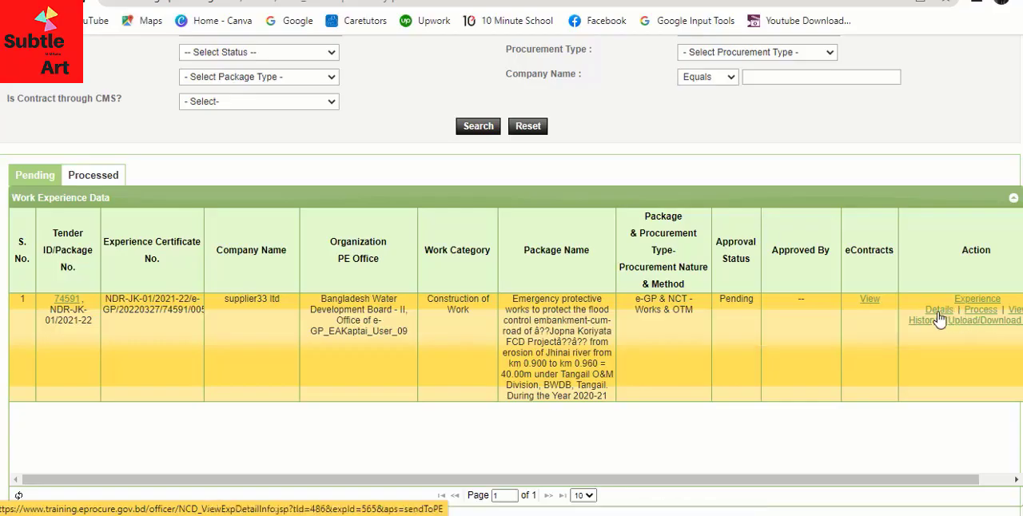
- Open the pending entry's experience details and review its contract information, including the contract end date, JVCA status and tender ID
{"action": "left_click", "coordinate": [984, 300]}
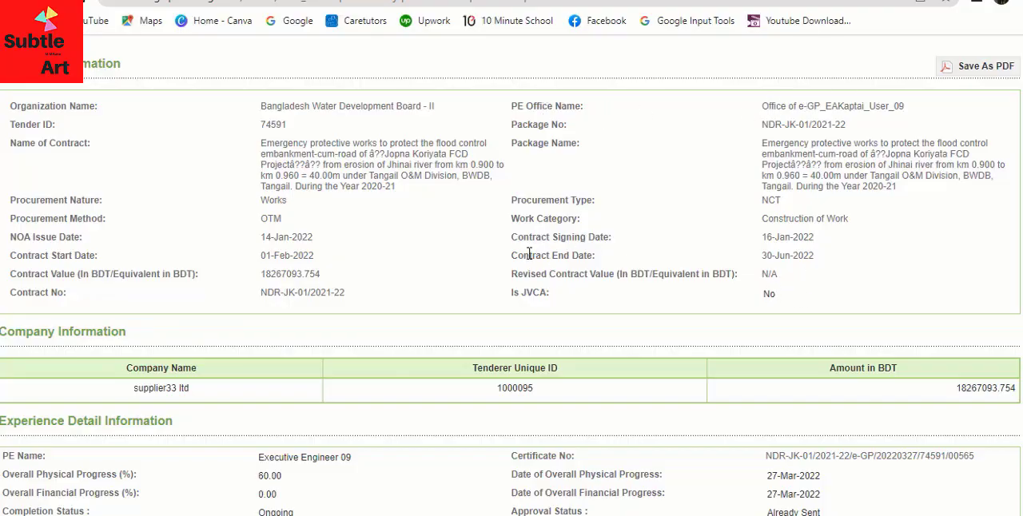
{"action": "left_click_drag", "start_coordinate": [512, 254], "coordinate": [834, 255]}
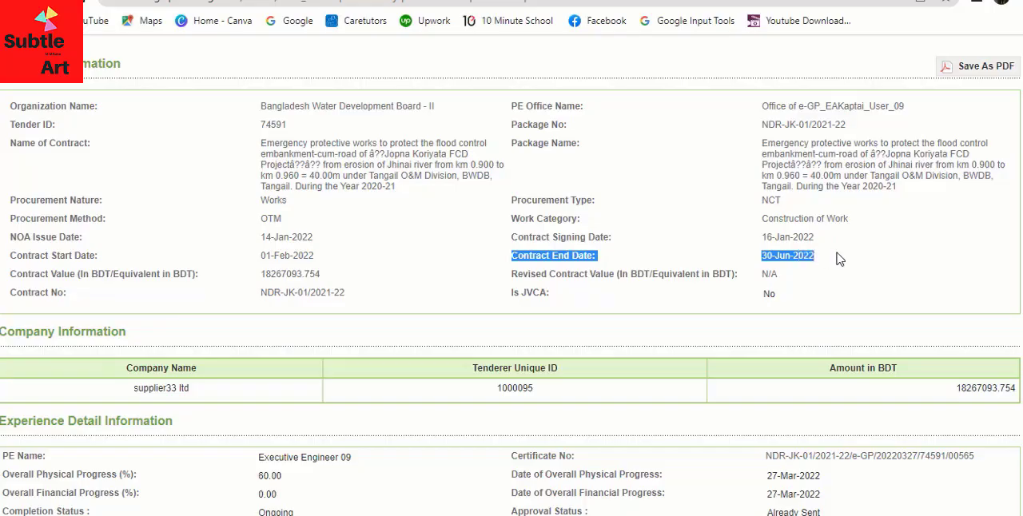
{"action": "left_click", "coordinate": [753, 295]}
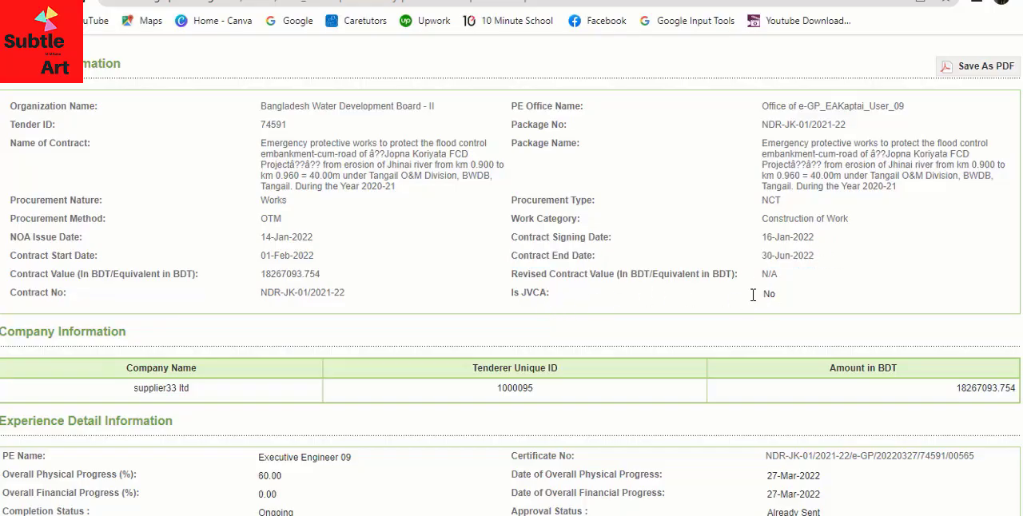
{"action": "double_click", "coordinate": [753, 295]}
{"action": "scroll", "coordinate": [336, 189], "scroll_direction": "down", "scroll_amount": 2}
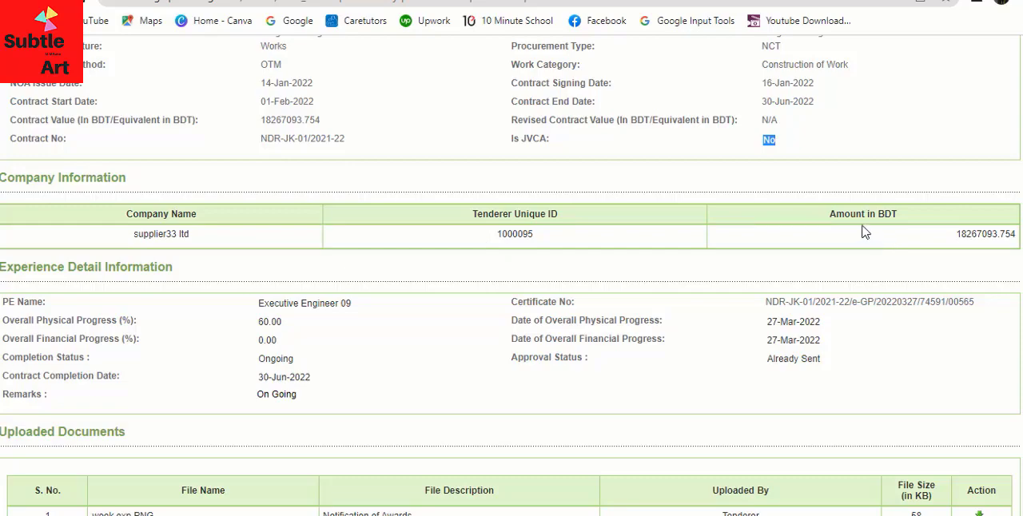
{"action": "scroll", "coordinate": [846, 231], "scroll_direction": "down", "scroll_amount": 1}
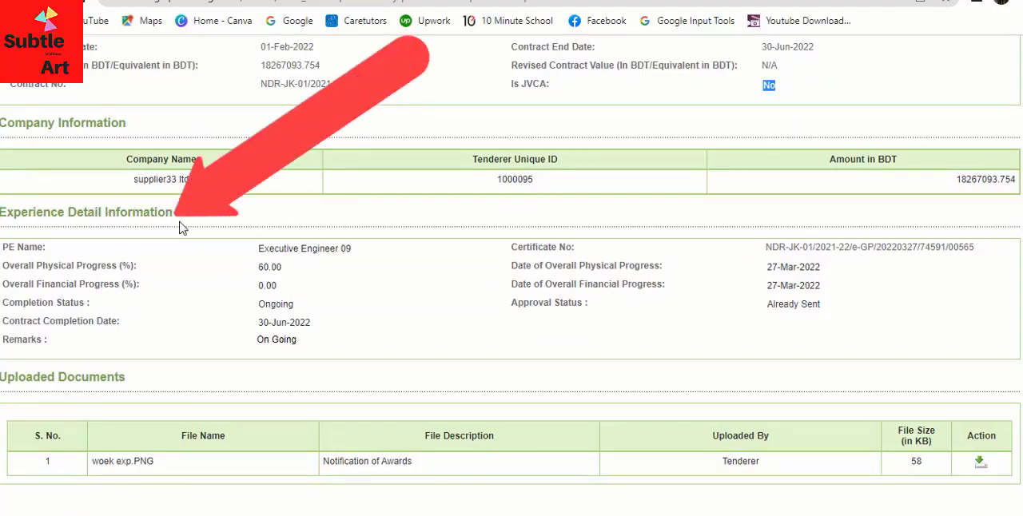
{"action": "scroll", "coordinate": [196, 233], "scroll_direction": "up", "scroll_amount": 4}
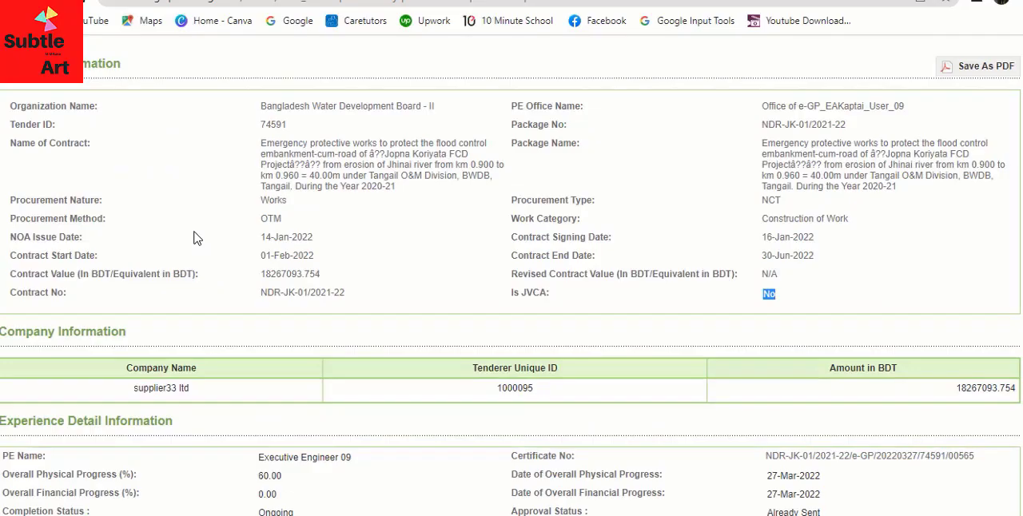
{"action": "double_click", "coordinate": [277, 124]}
- Examine the physical and financial progress, completion status, remarks and contract completion date in the experience detail information
{"action": "scroll", "coordinate": [312, 269], "scroll_direction": "down", "scroll_amount": 3}
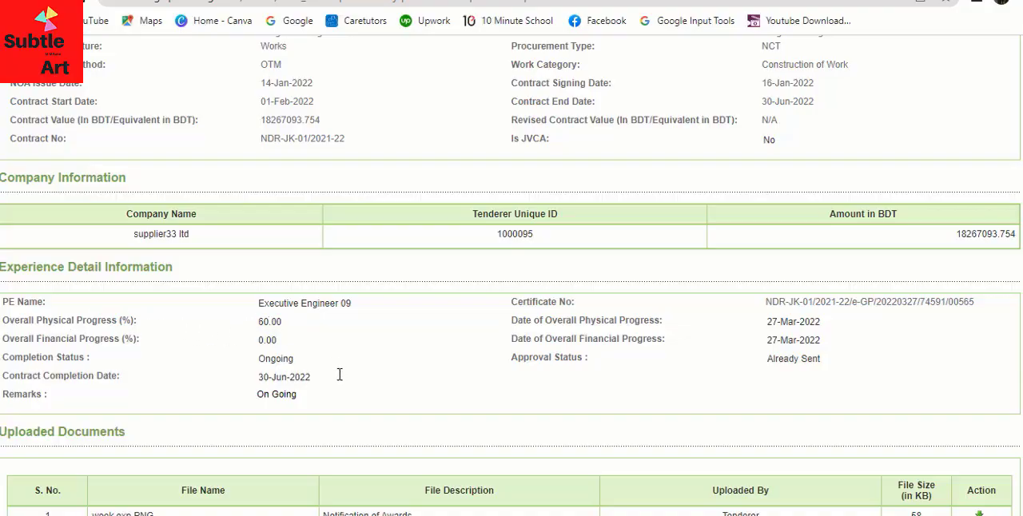
{"action": "left_click_drag", "start_coordinate": [304, 365], "coordinate": [231, 359]}
{"action": "left_click_drag", "start_coordinate": [287, 339], "coordinate": [244, 344]}
{"action": "left_click_drag", "start_coordinate": [292, 320], "coordinate": [244, 329]}
{"action": "left_click", "coordinate": [300, 396]}
{"action": "left_click_drag", "start_coordinate": [299, 395], "coordinate": [234, 397]}
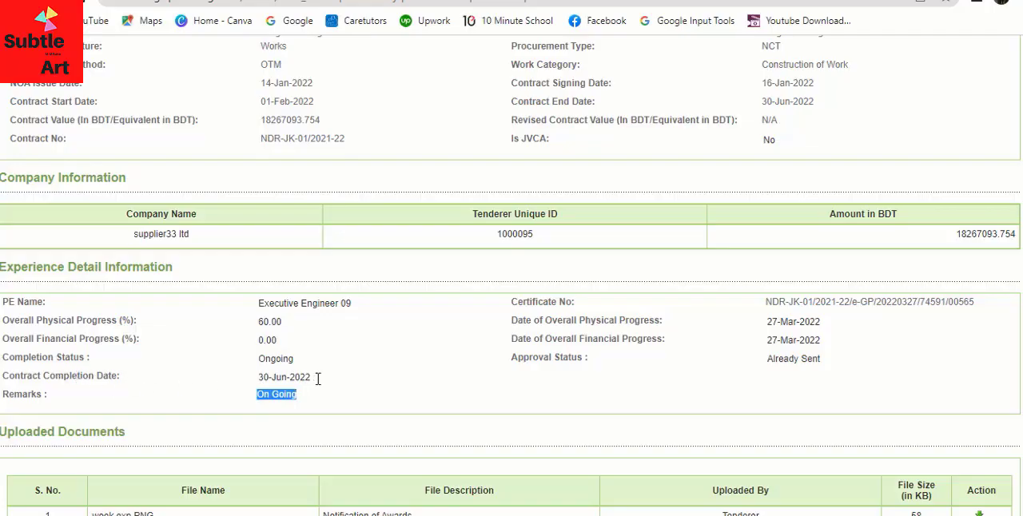
{"action": "left_click_drag", "start_coordinate": [317, 379], "coordinate": [257, 385]}
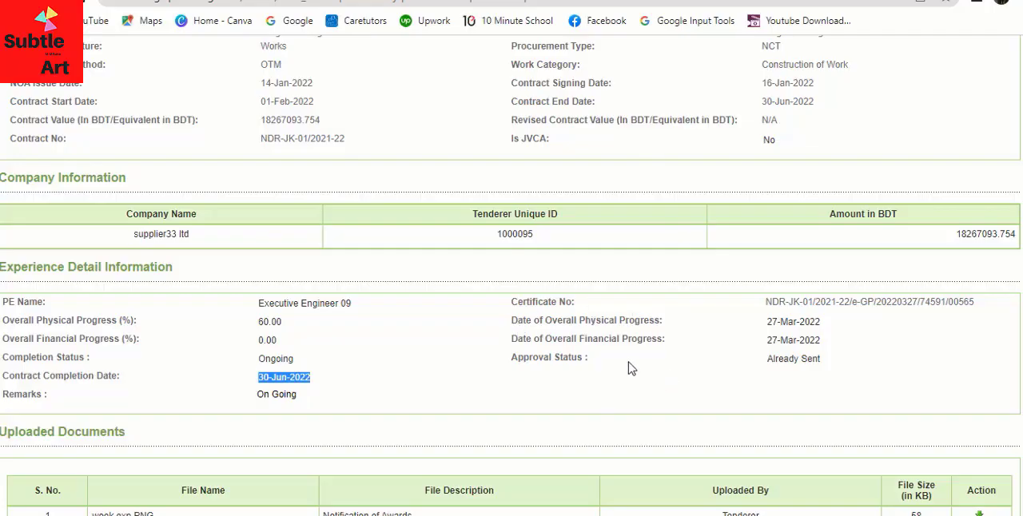
- Check the remarks against the file description of the tenderer's uploaded document
{"action": "scroll", "coordinate": [628, 367], "scroll_direction": "down", "scroll_amount": 1}
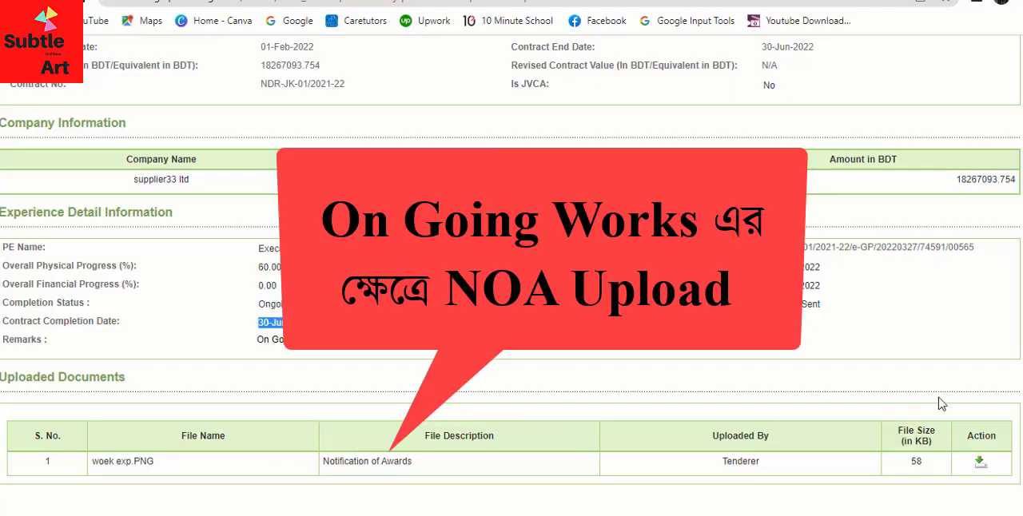
{"action": "left_click", "coordinate": [252, 337]}
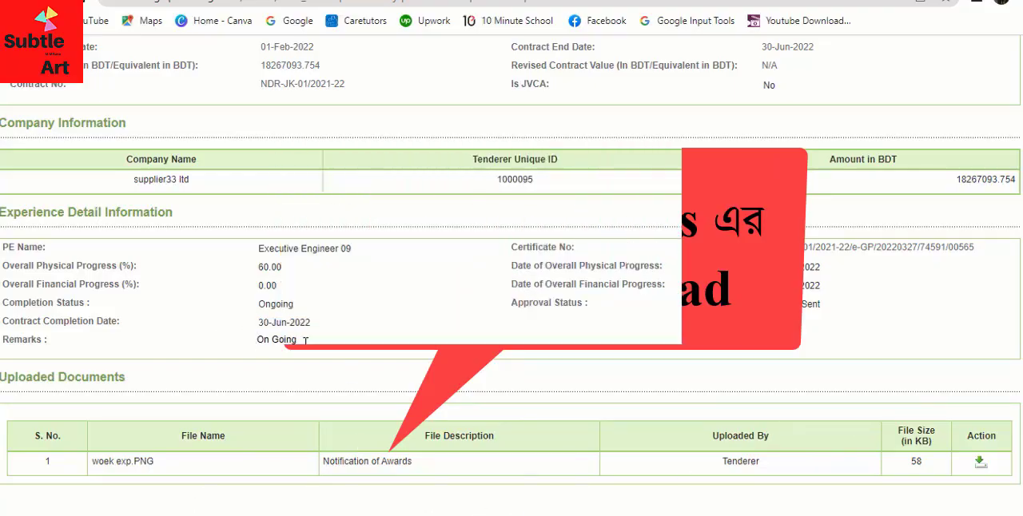
{"action": "left_click_drag", "start_coordinate": [305, 341], "coordinate": [185, 345]}
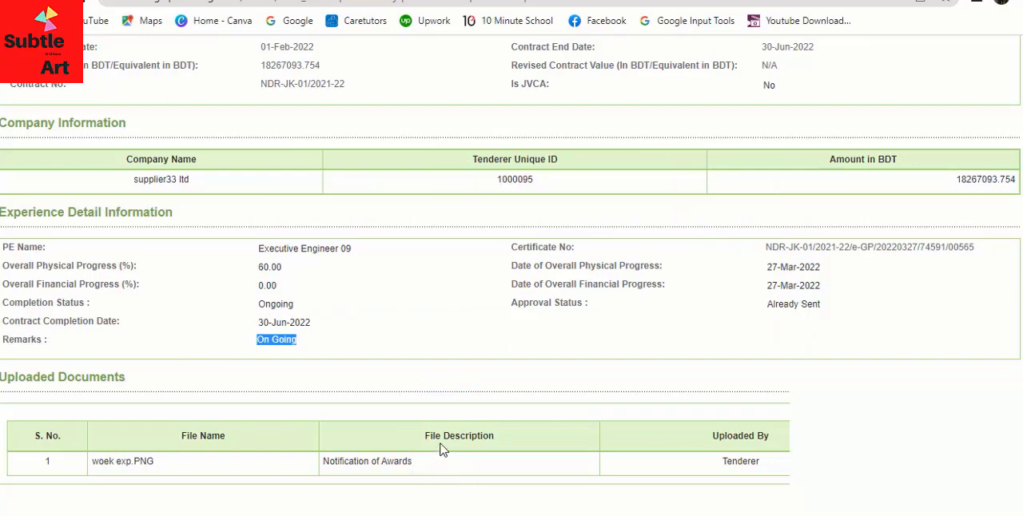
{"action": "left_click_drag", "start_coordinate": [414, 464], "coordinate": [323, 471]}
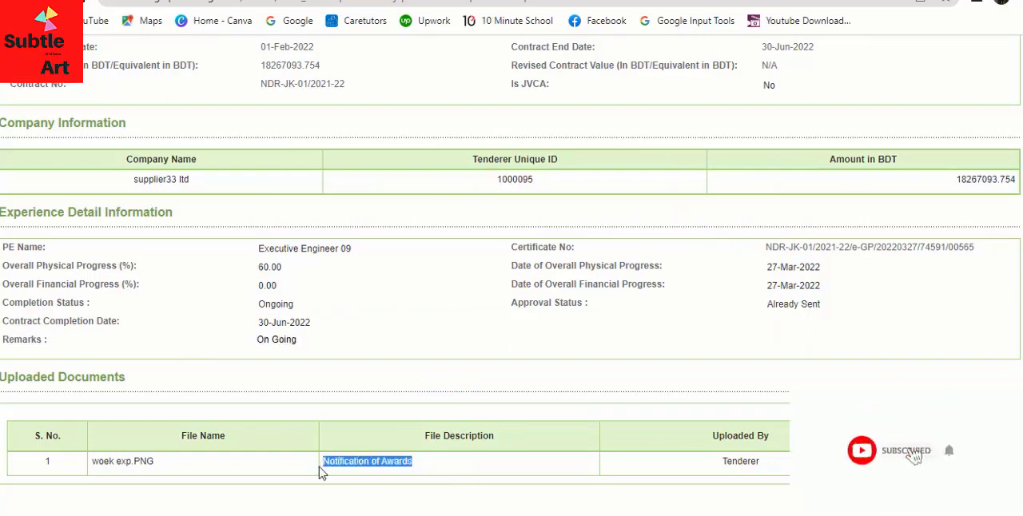
- Recheck the experience remarks and download the tenderer's uploaded document woek exp.PNG
{"action": "left_click", "coordinate": [441, 471]}
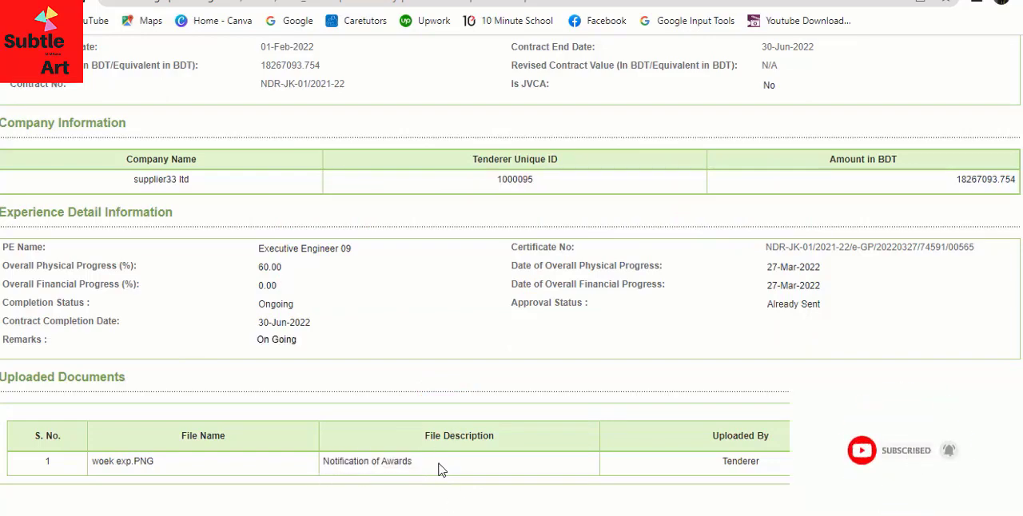
{"action": "left_click_drag", "start_coordinate": [306, 347], "coordinate": [234, 353]}
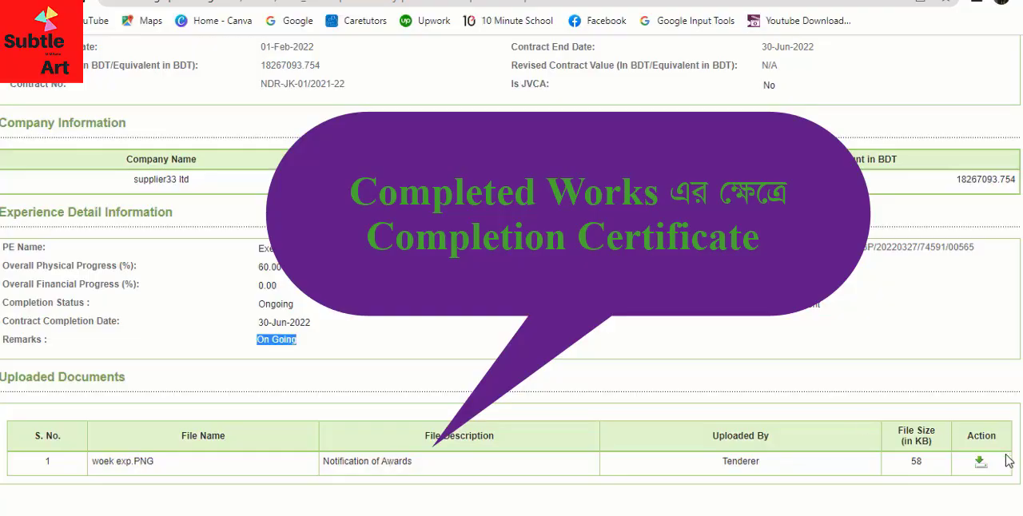
{"action": "left_click", "coordinate": [980, 467]}
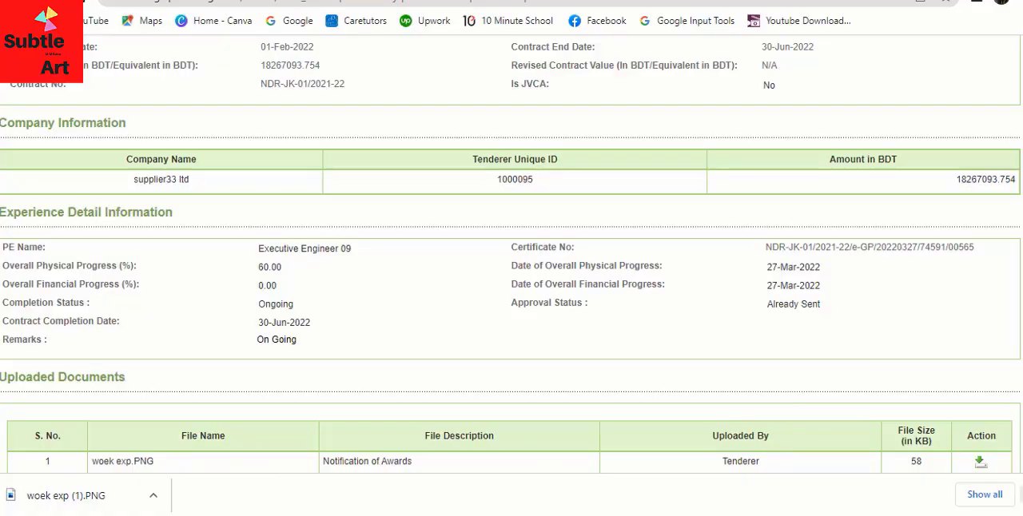
- Check the tender ID and package number in the contract information
{"action": "scroll", "coordinate": [621, 370], "scroll_direction": "up", "scroll_amount": 3}
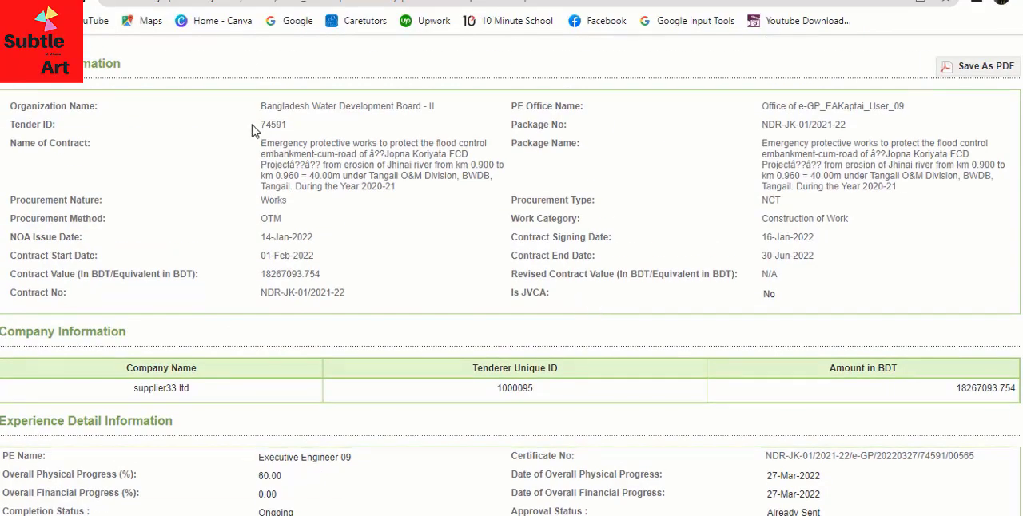
{"action": "left_click_drag", "start_coordinate": [253, 130], "coordinate": [296, 131]}
{"action": "left_click_drag", "start_coordinate": [755, 128], "coordinate": [871, 136]}
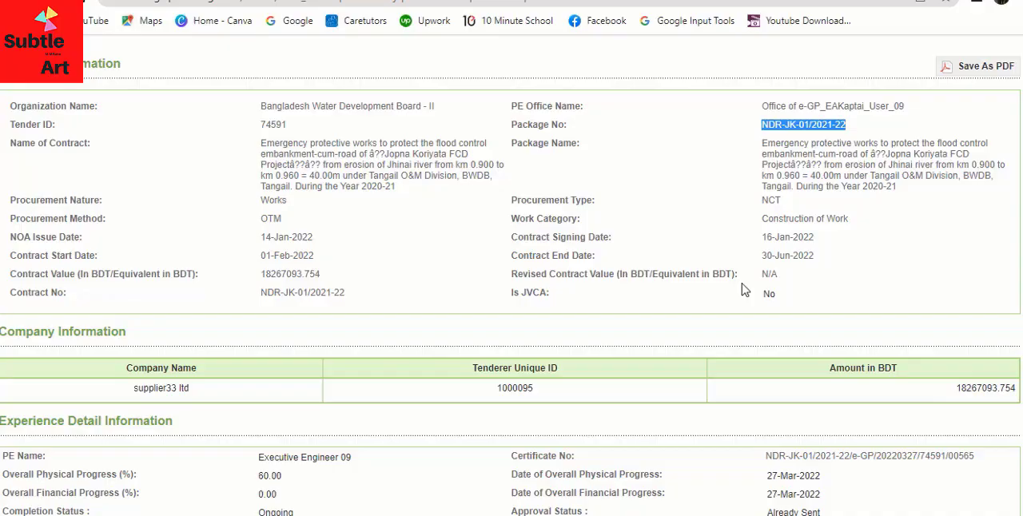
- Download another copy of the uploaded woek exp.PNG document and dismiss the download notification
{"action": "scroll", "coordinate": [742, 289], "scroll_direction": "down", "scroll_amount": 3}
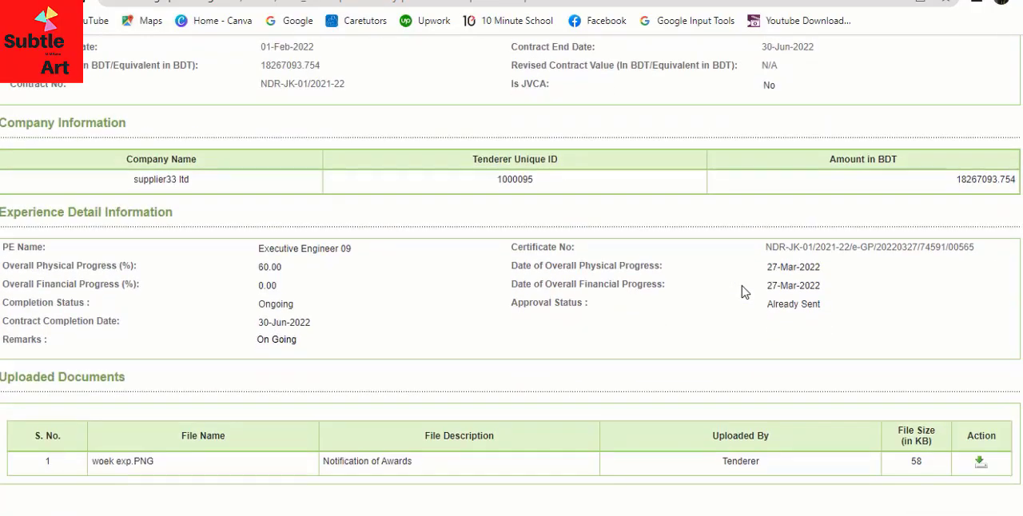
{"action": "left_click", "coordinate": [981, 462]}
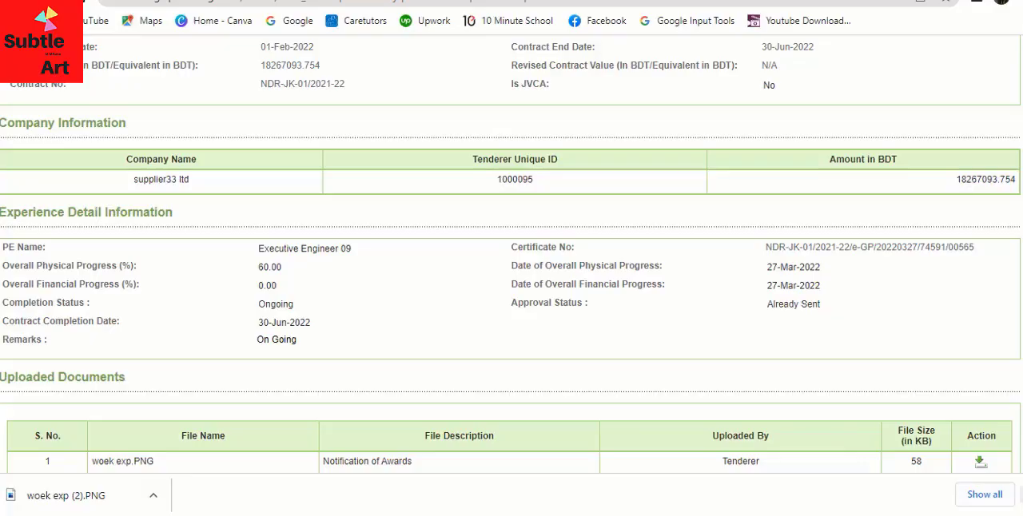
{"action": "left_click", "coordinate": [1015, 495]}
- Go over the contract and experience details once more, and close the experience details page
{"action": "scroll", "coordinate": [429, 400], "scroll_direction": "up", "scroll_amount": 3}
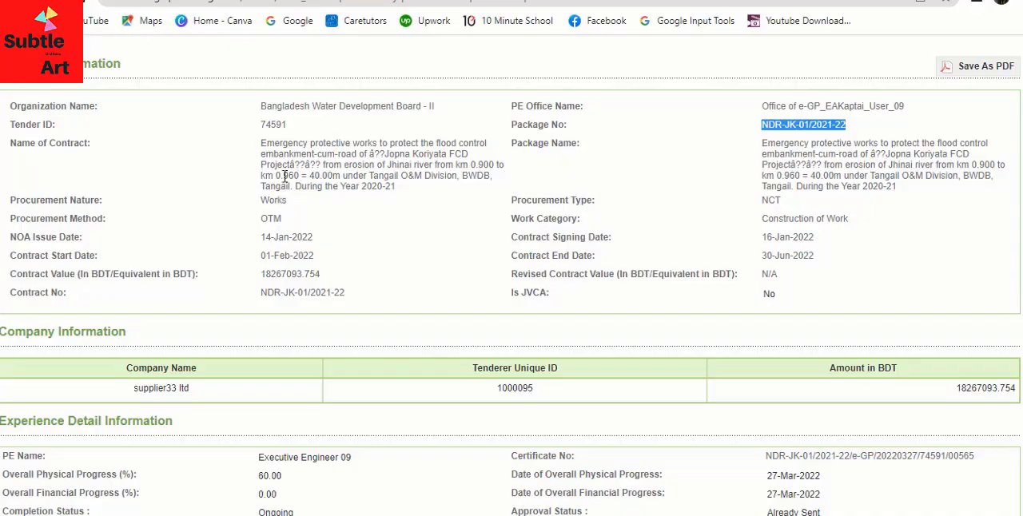
{"action": "scroll", "coordinate": [264, 166], "scroll_direction": "down", "scroll_amount": 3}
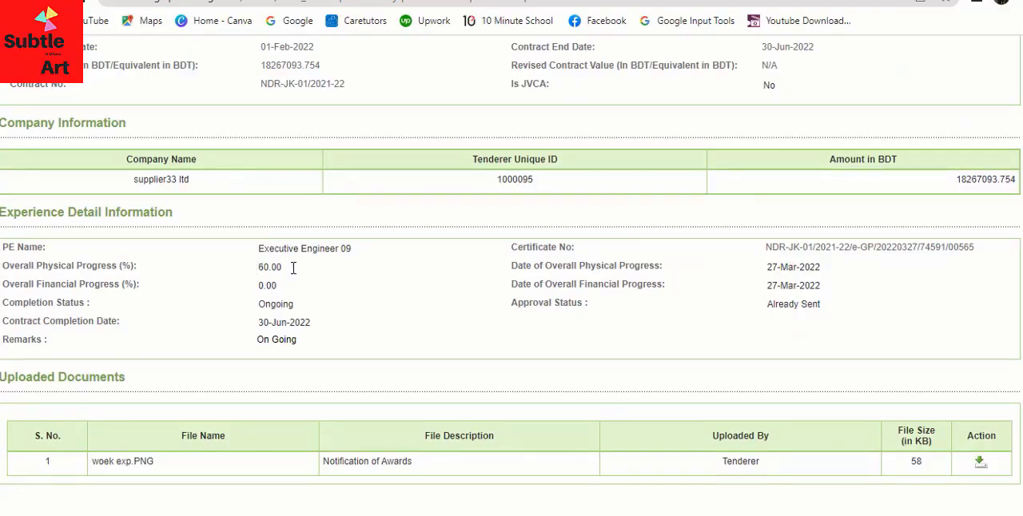
{"action": "scroll", "coordinate": [298, 222], "scroll_direction": "up", "scroll_amount": 3}
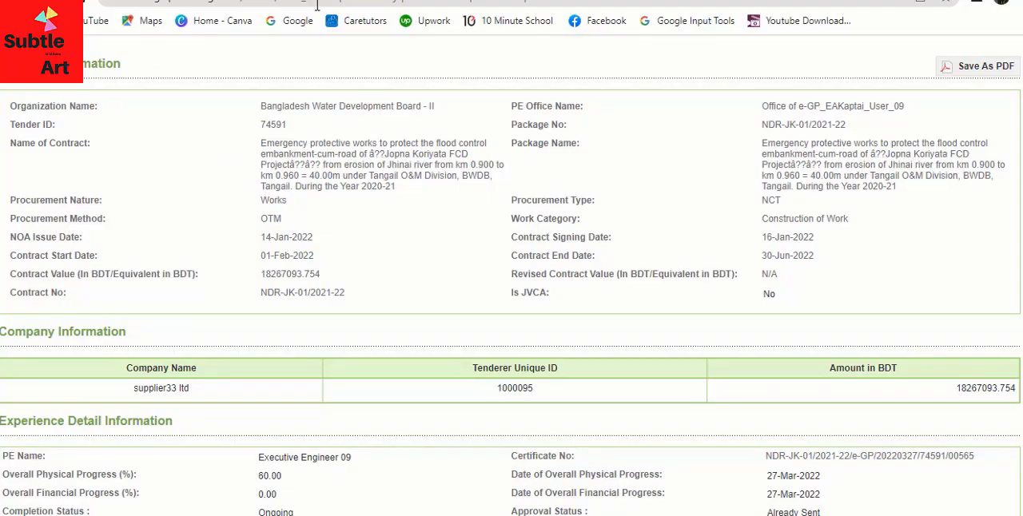
{"action": "key", "text": "ctrl+w"}
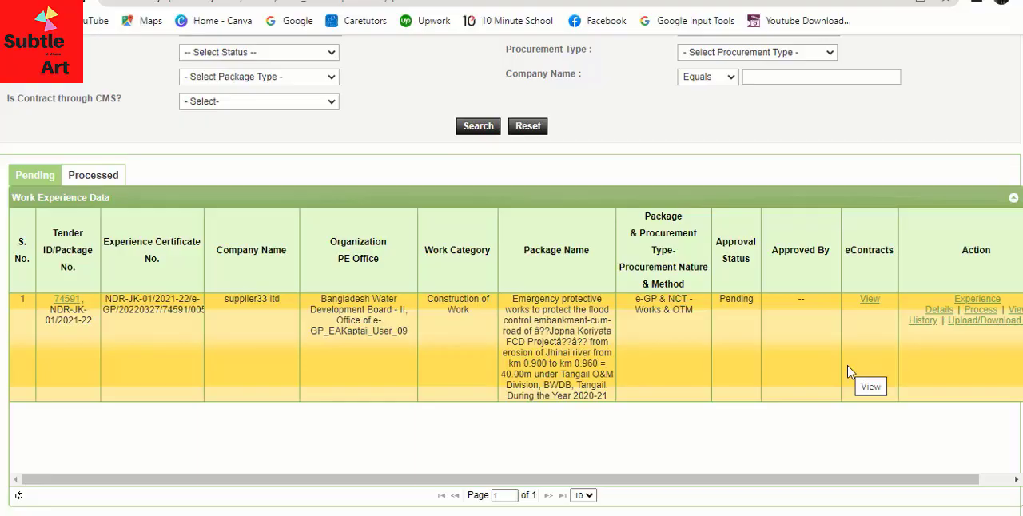
- Open the pending work experience entry for processing and review its contract, company, experience and uploaded document information
{"action": "left_click", "coordinate": [980, 311]}
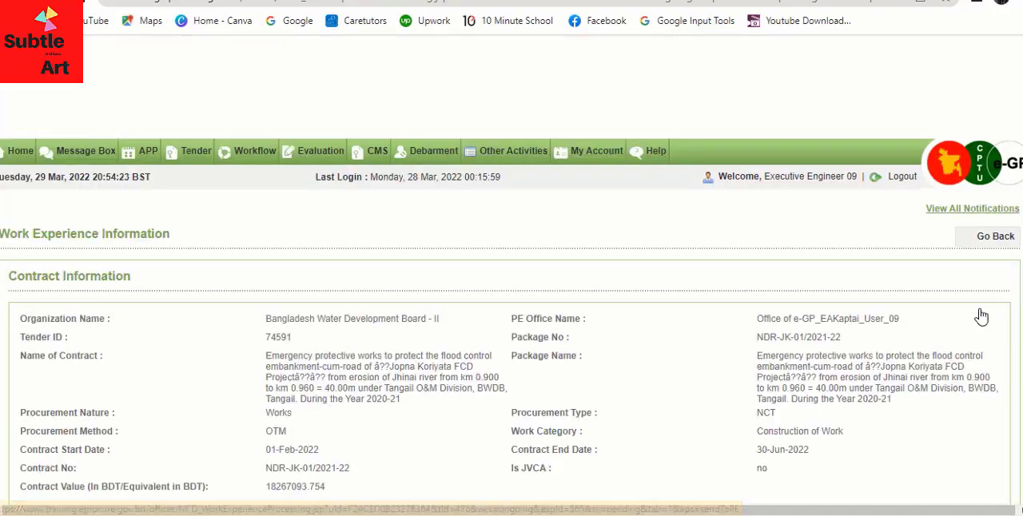
{"action": "scroll", "coordinate": [981, 316], "scroll_direction": "down", "scroll_amount": 1}
{"action": "scroll", "coordinate": [436, 257], "scroll_direction": "down", "scroll_amount": 1}
{"action": "scroll", "coordinate": [435, 258], "scroll_direction": "down", "scroll_amount": 2}
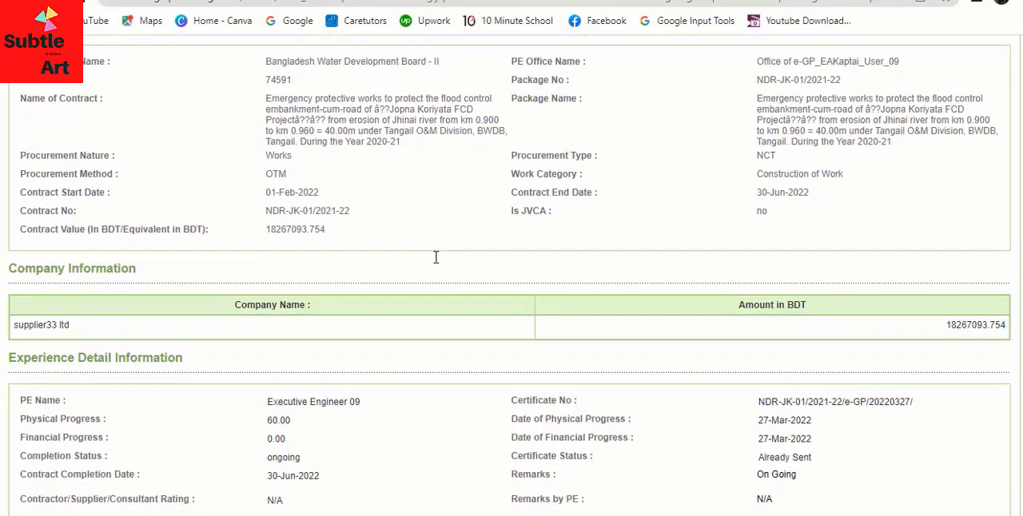
{"action": "scroll", "coordinate": [436, 259], "scroll_direction": "up", "scroll_amount": 3}
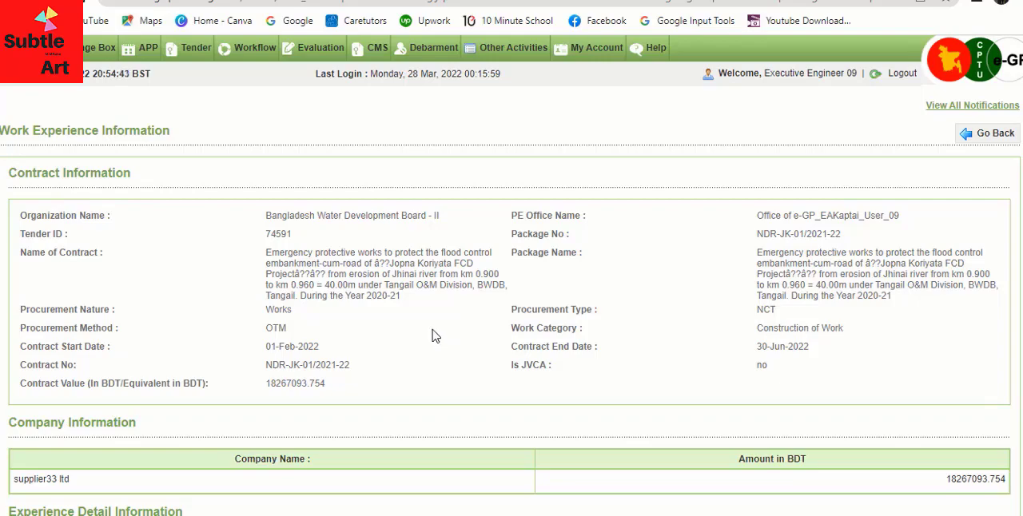
{"action": "scroll", "coordinate": [432, 334], "scroll_direction": "down", "scroll_amount": 3}
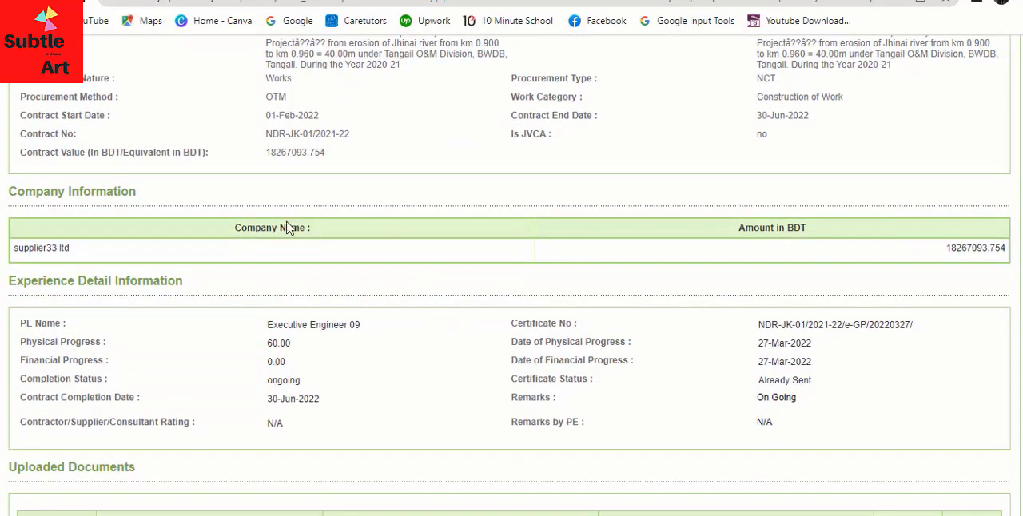
{"action": "scroll", "coordinate": [156, 342], "scroll_direction": "down", "scroll_amount": 3}
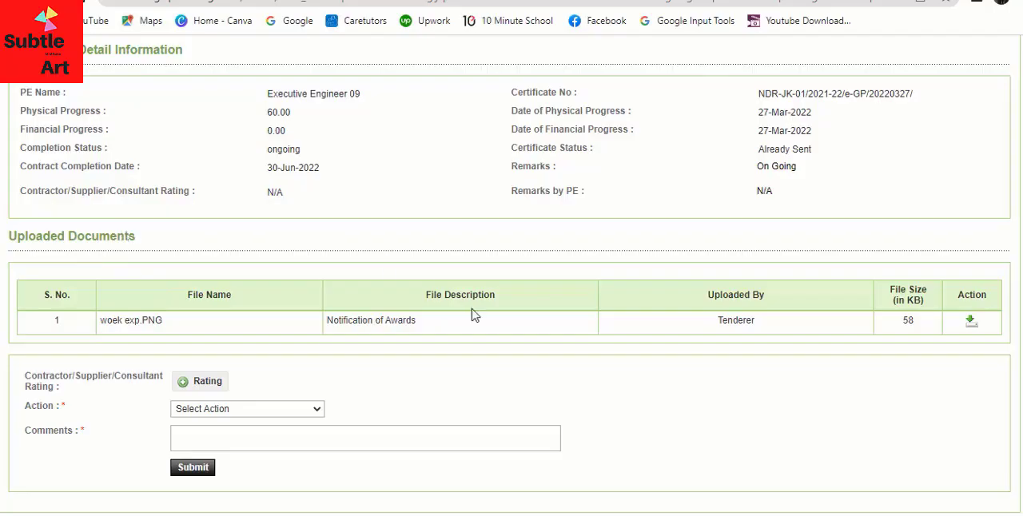
{"action": "scroll", "coordinate": [452, 348], "scroll_direction": "down", "scroll_amount": 2}
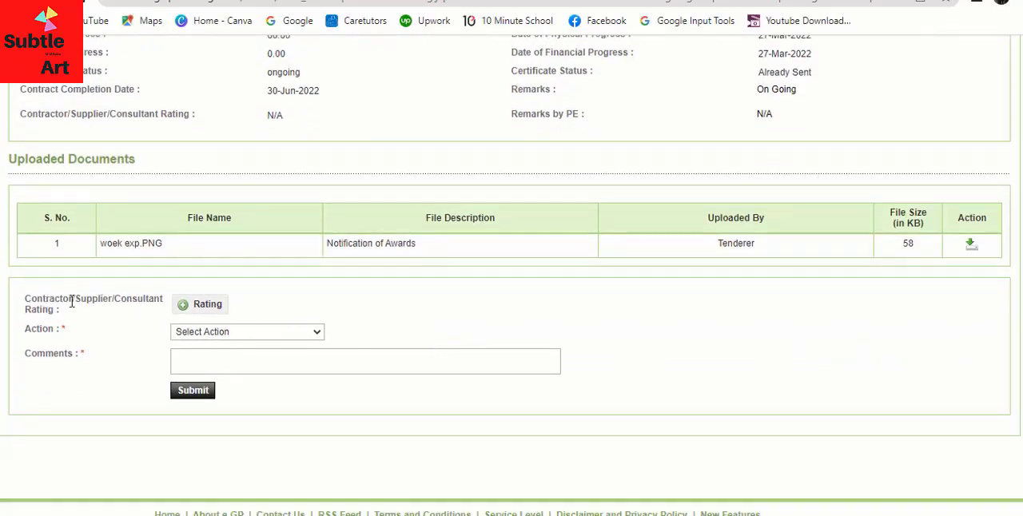
- Give the contractor a four-star Very Good rating
{"action": "left_click", "coordinate": [211, 308]}
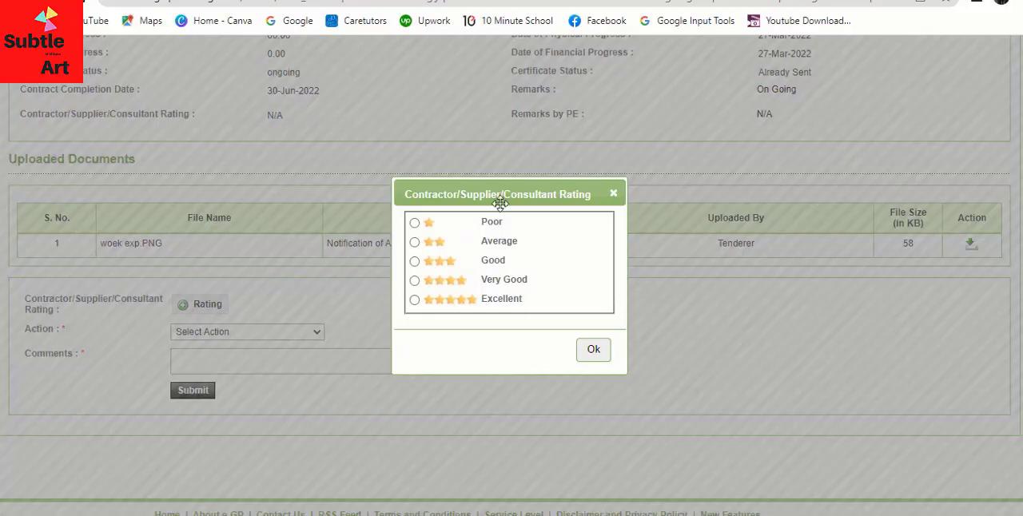
{"action": "left_click", "coordinate": [414, 281]}
{"action": "left_click", "coordinate": [593, 352]}
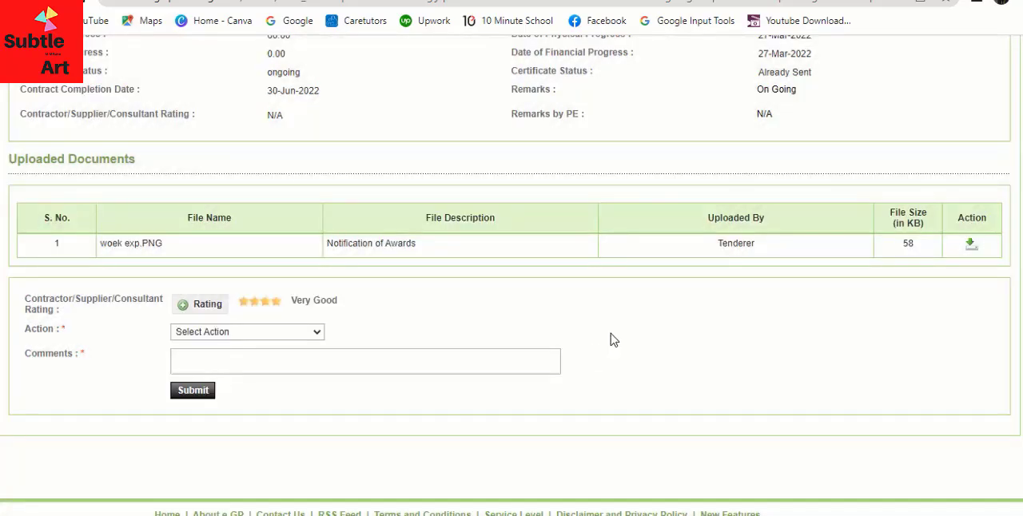
- Set the processing action to Approve and try to submit the form without comments
{"action": "scroll", "coordinate": [48, 267], "scroll_direction": "down", "scroll_amount": 1}
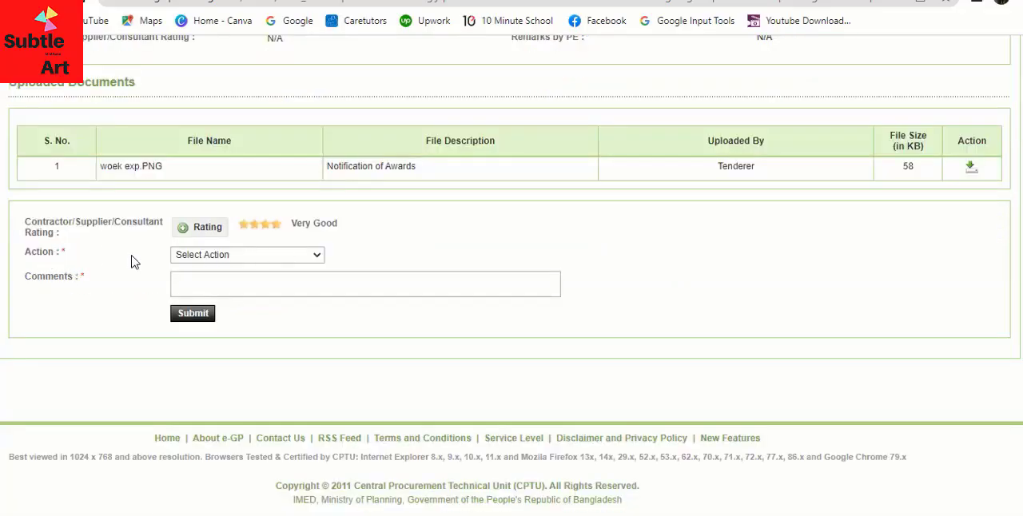
{"action": "left_click", "coordinate": [316, 257]}
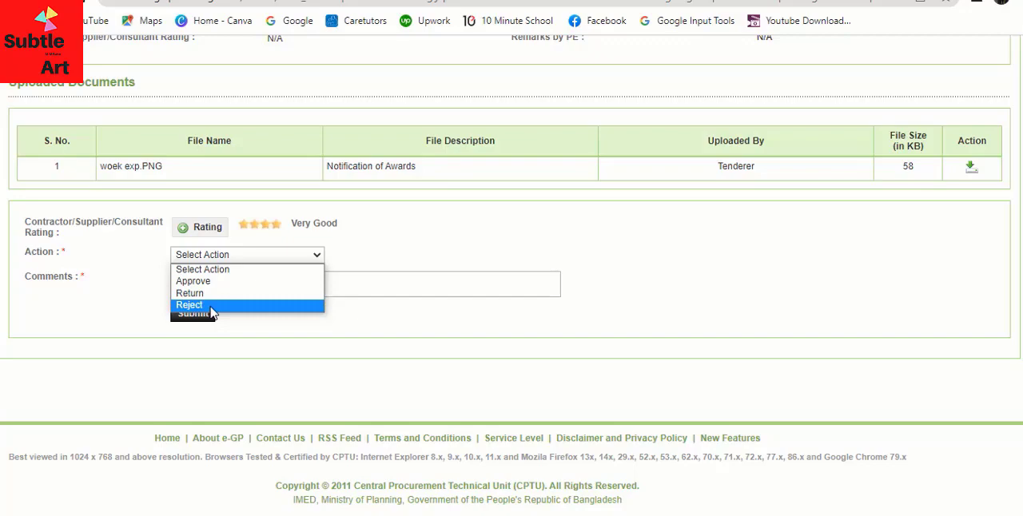
{"action": "left_click", "coordinate": [206, 281]}
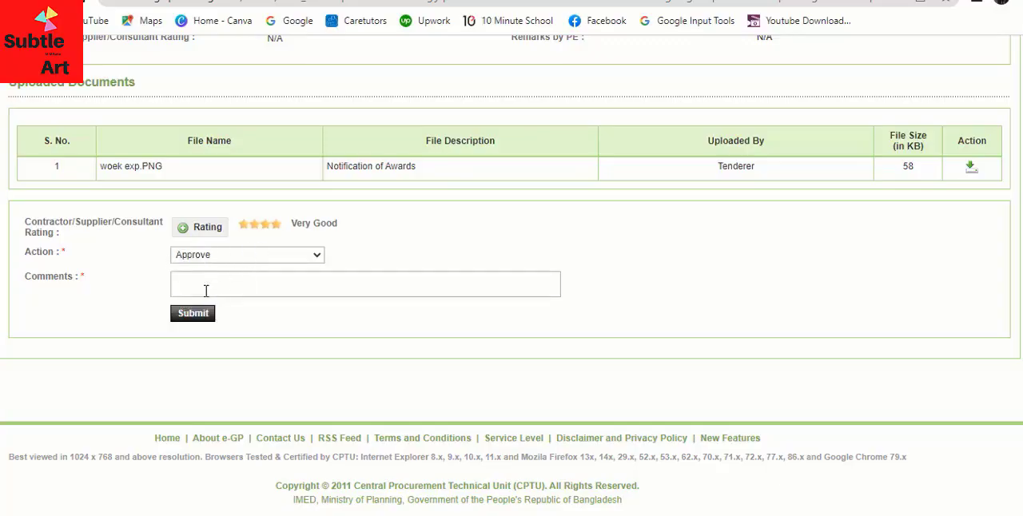
{"action": "left_click", "coordinate": [208, 288]}
{"action": "scroll", "coordinate": [228, 285], "scroll_direction": "down", "scroll_amount": 1}
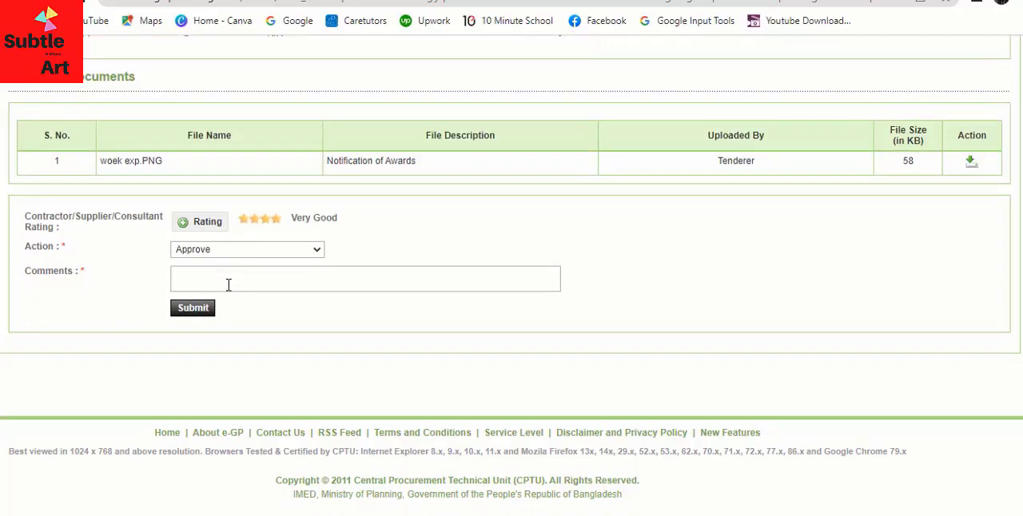
{"action": "left_click", "coordinate": [189, 312]}
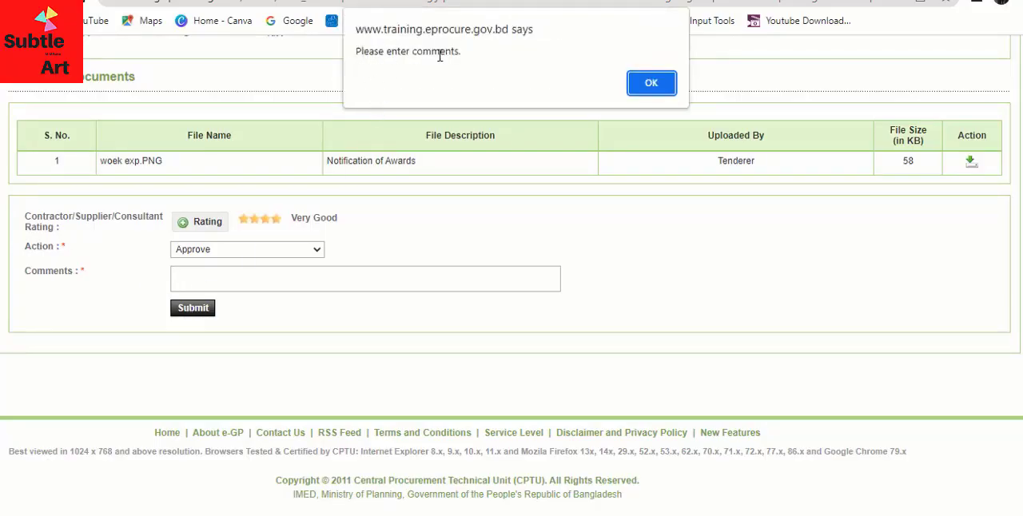
{"action": "left_click", "coordinate": [652, 84]}
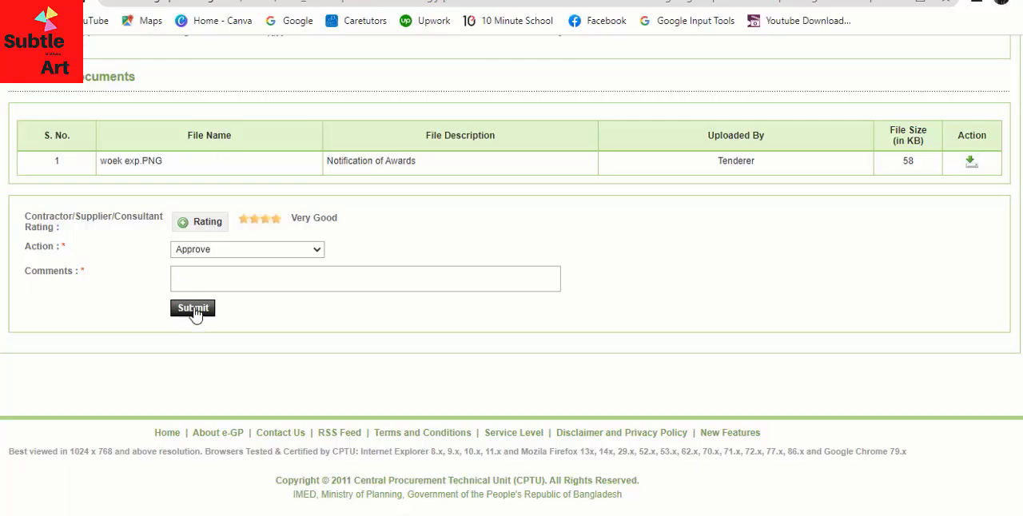
- Add the comment "Approved", keep the action as Approve, and submit the work experience decision
{"action": "left_click", "coordinate": [192, 276]}
{"action": "type", "text": "Approved"}
{"action": "left_click", "coordinate": [274, 255]}
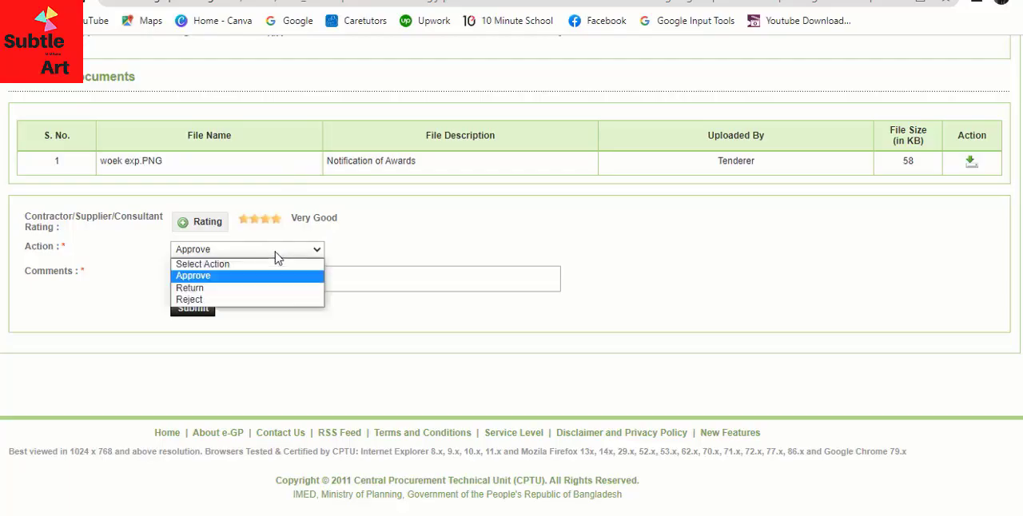
{"action": "left_click", "coordinate": [210, 279]}
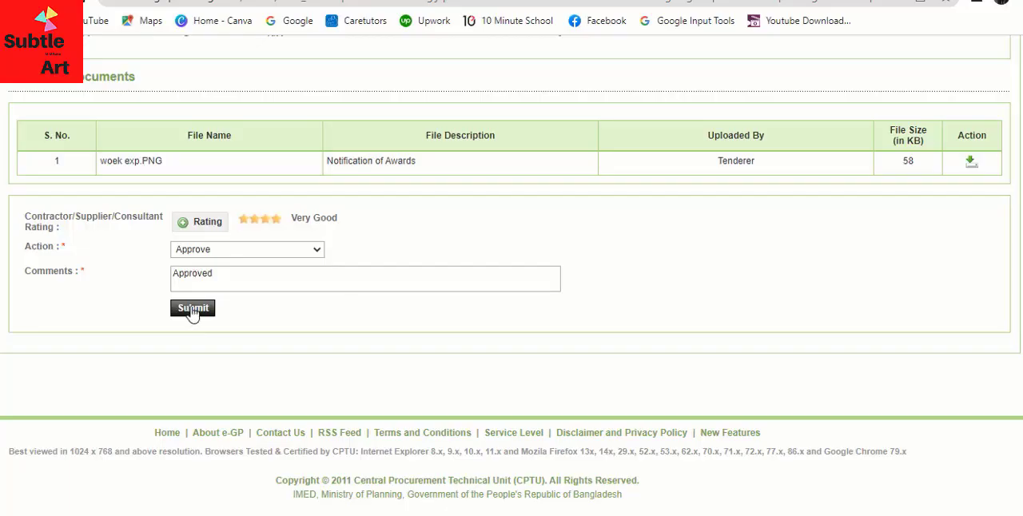
{"action": "left_click", "coordinate": [192, 308]}
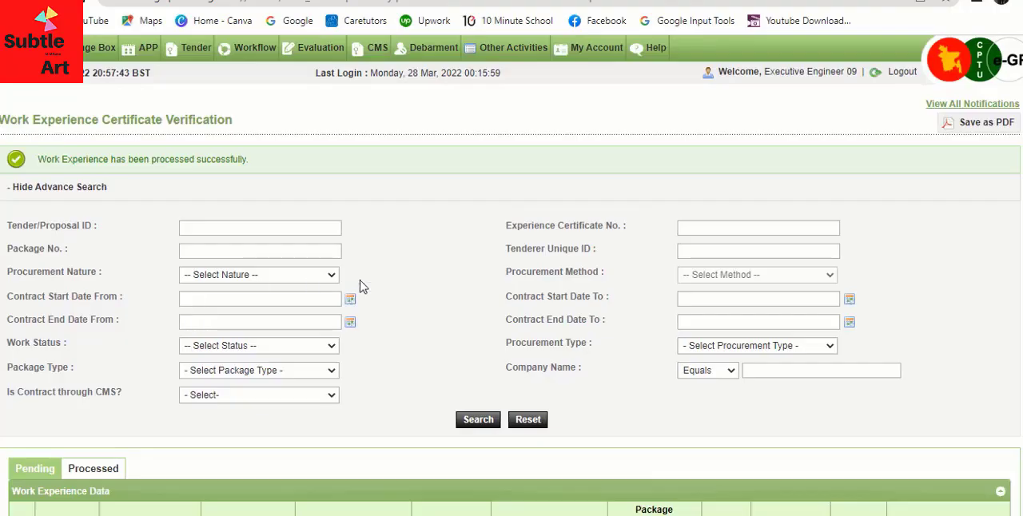
- Show the processed work experience entries and check the entry's tender ID, approval status and approver
{"action": "scroll", "coordinate": [497, 297], "scroll_direction": "down", "scroll_amount": 4}
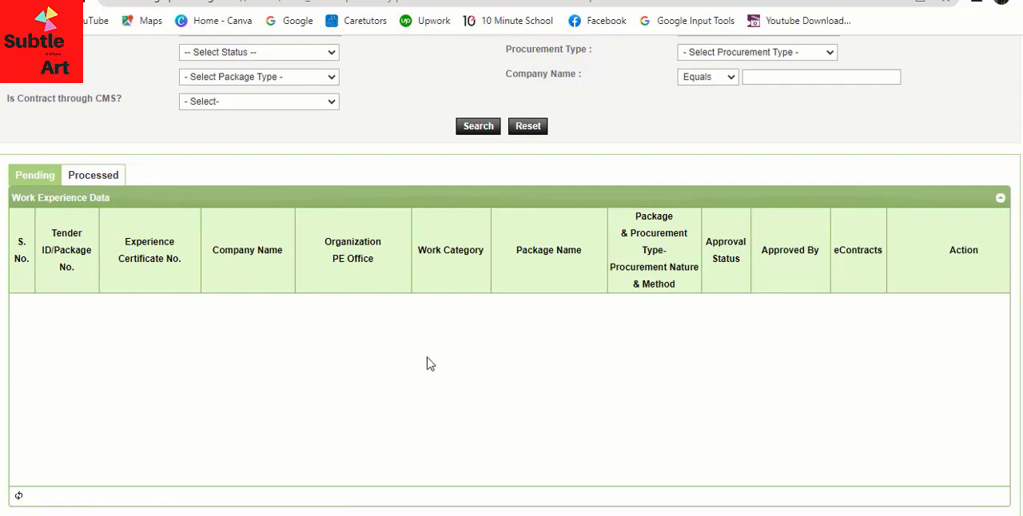
{"action": "left_click", "coordinate": [93, 182]}
{"action": "scroll", "coordinate": [341, 220], "scroll_direction": "down", "scroll_amount": 3}
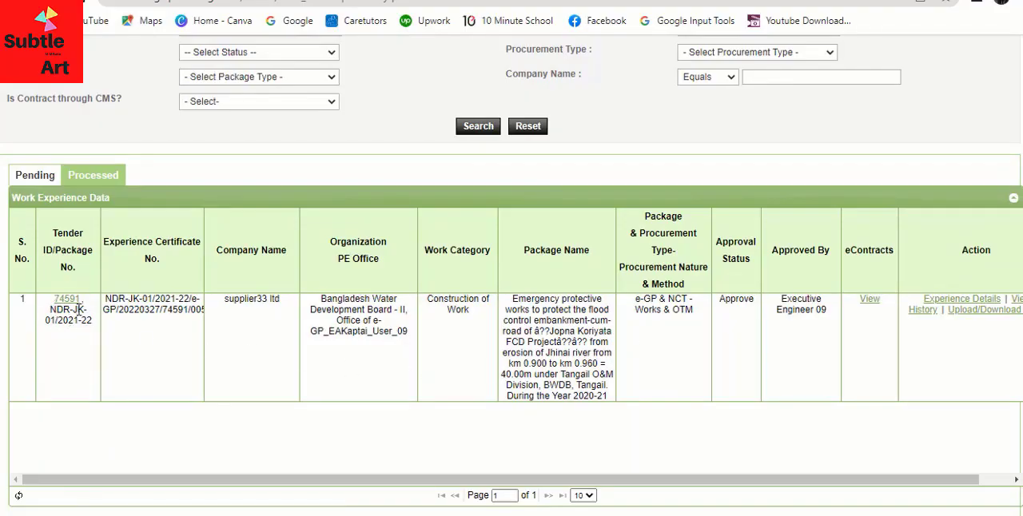
{"action": "left_click_drag", "start_coordinate": [88, 304], "coordinate": [53, 302]}
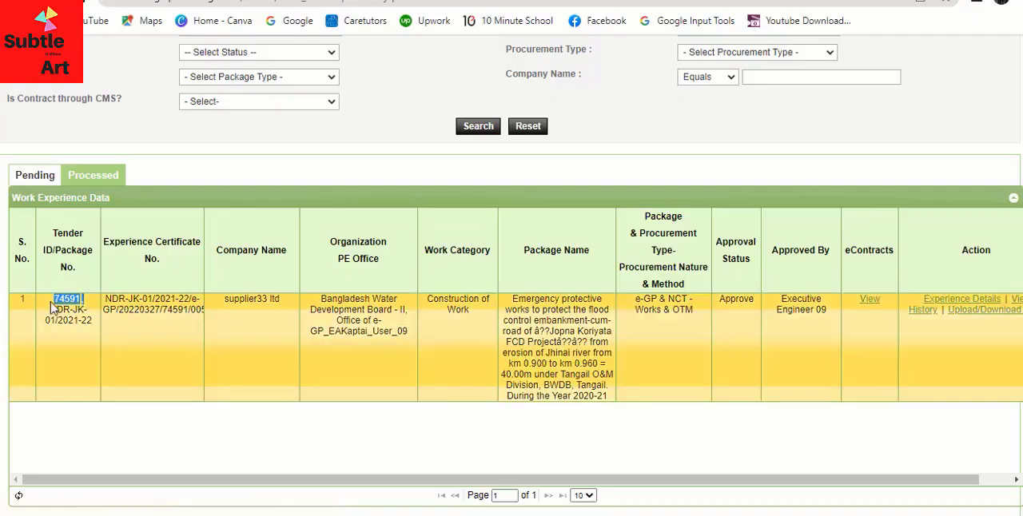
{"action": "left_click", "coordinate": [179, 395]}
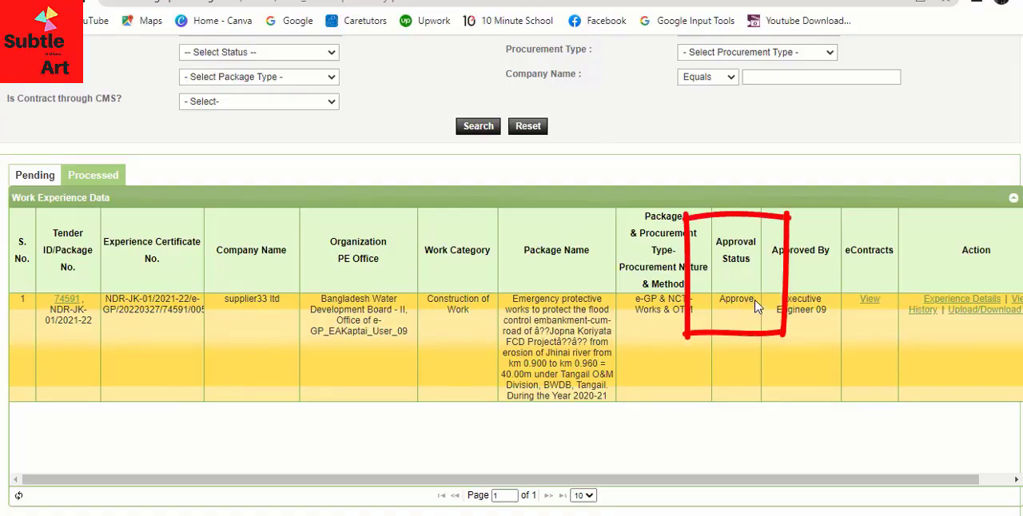
{"action": "left_click_drag", "start_coordinate": [756, 304], "coordinate": [715, 308]}
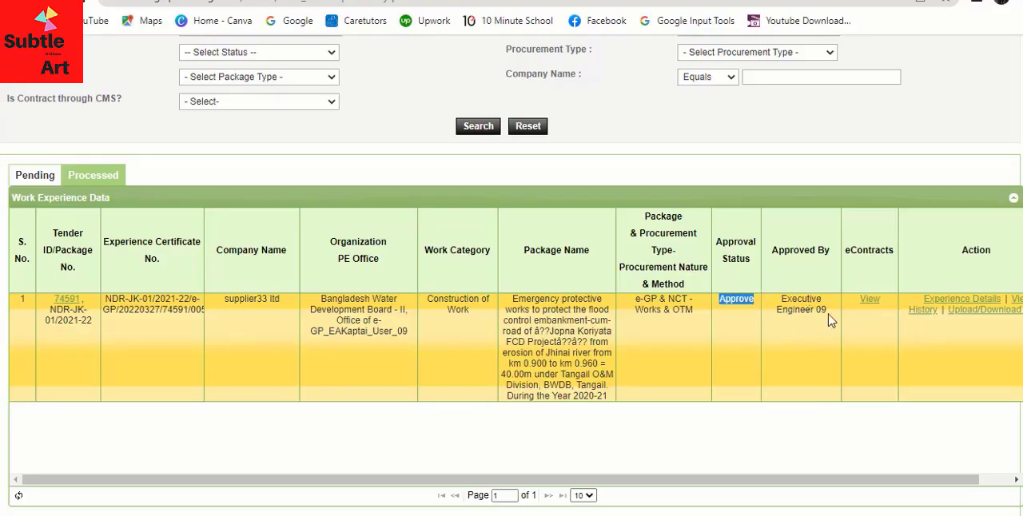
{"action": "left_click_drag", "start_coordinate": [829, 313], "coordinate": [775, 305]}
{"action": "left_click", "coordinate": [811, 334]}
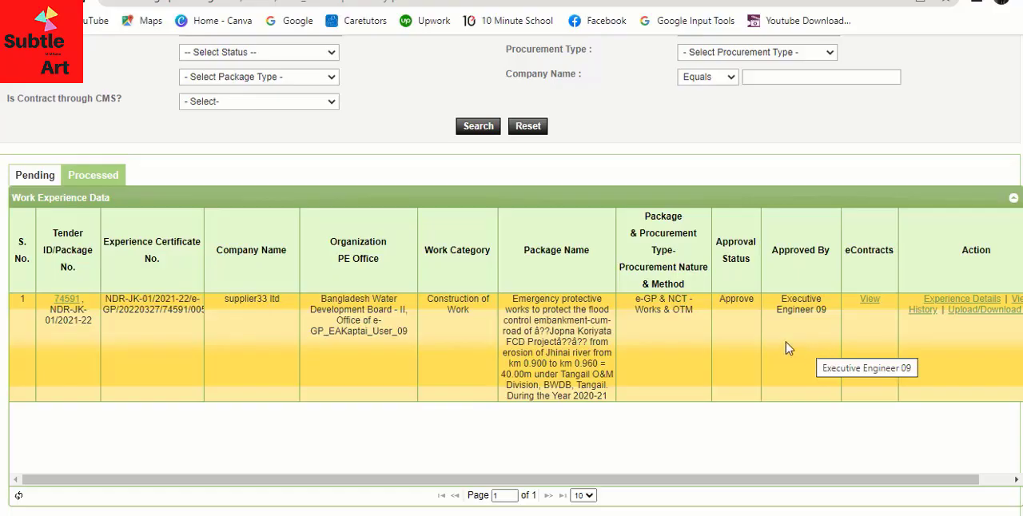
{"action": "left_click", "coordinate": [980, 312]}
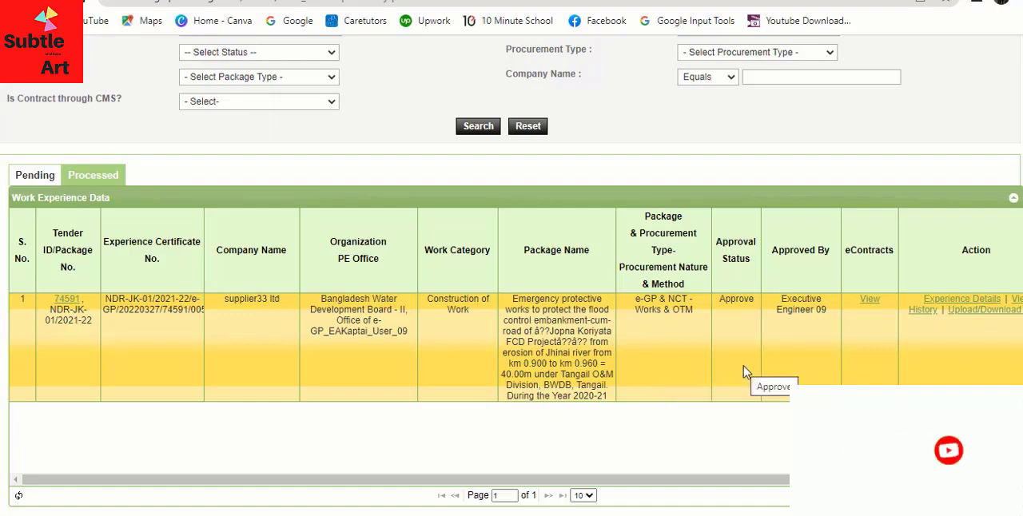
{"action": "scroll", "coordinate": [743, 372], "scroll_direction": "up", "scroll_amount": 1}
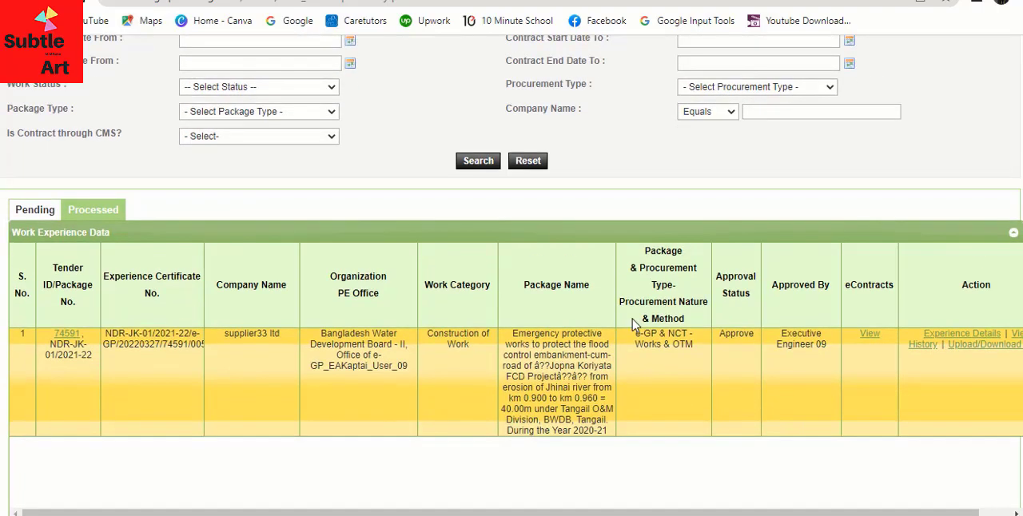
{"action": "scroll", "coordinate": [665, 358], "scroll_direction": "up", "scroll_amount": 3}
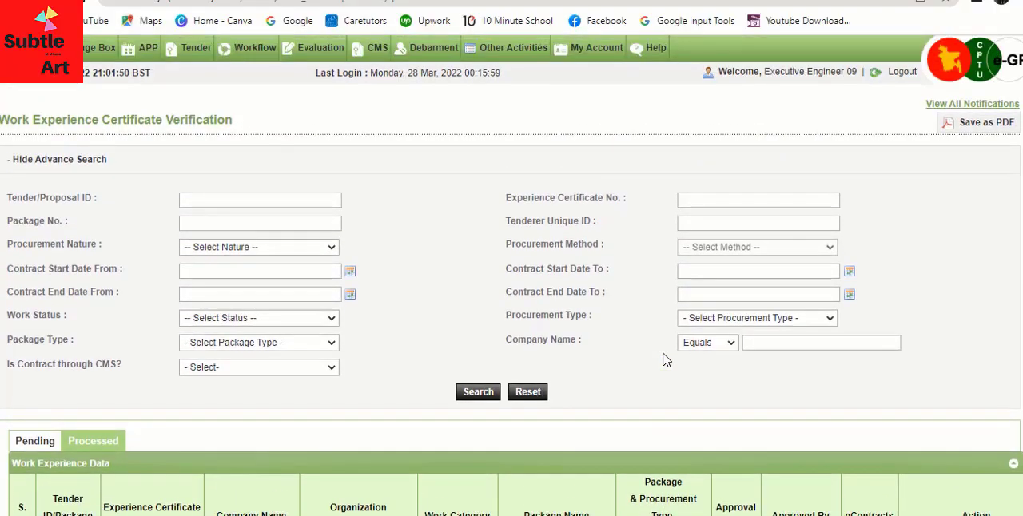